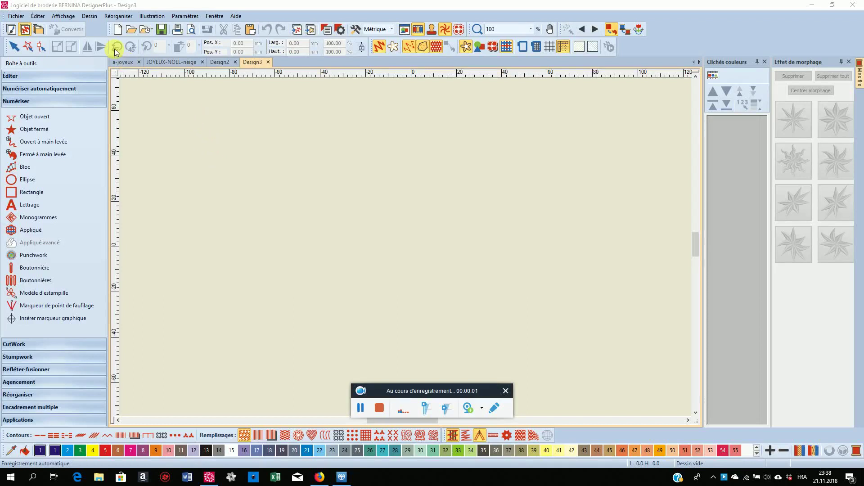
- Open the lettering properties and look through the embroidery alphabets available in the font list
{"action": "left_click", "coordinate": [26, 206]}
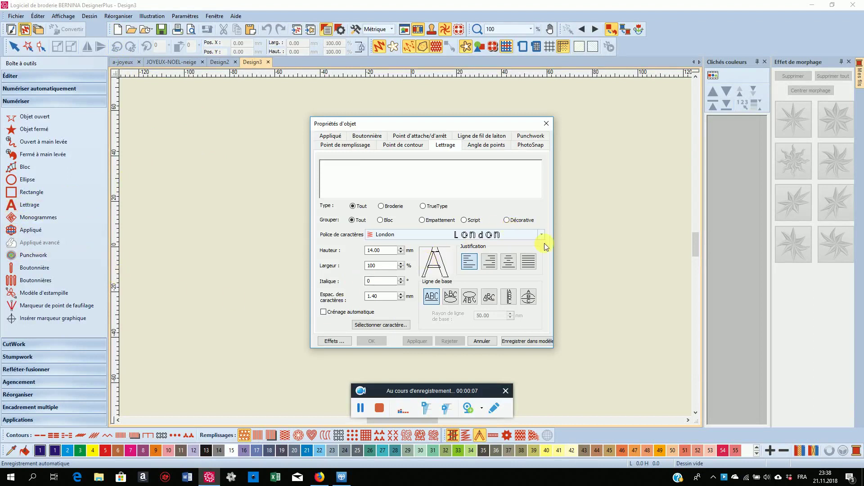
{"action": "left_click", "coordinate": [542, 236]}
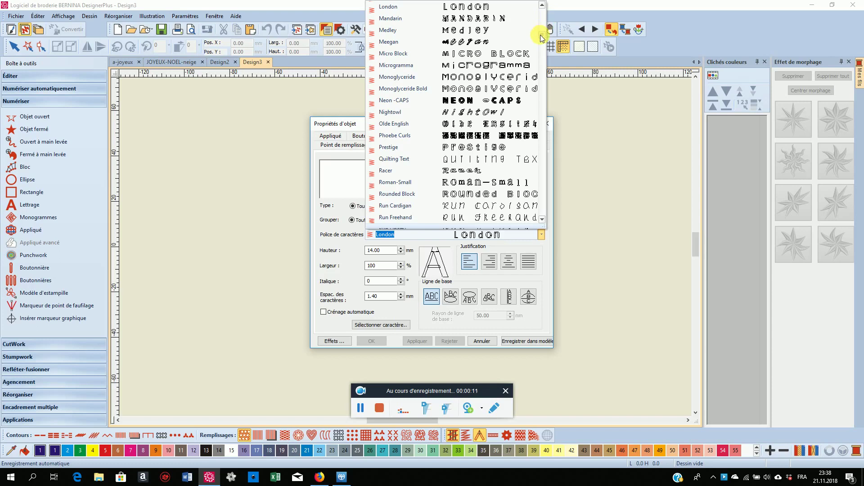
{"action": "left_click_drag", "start_coordinate": [541, 28], "coordinate": [540, 15]}
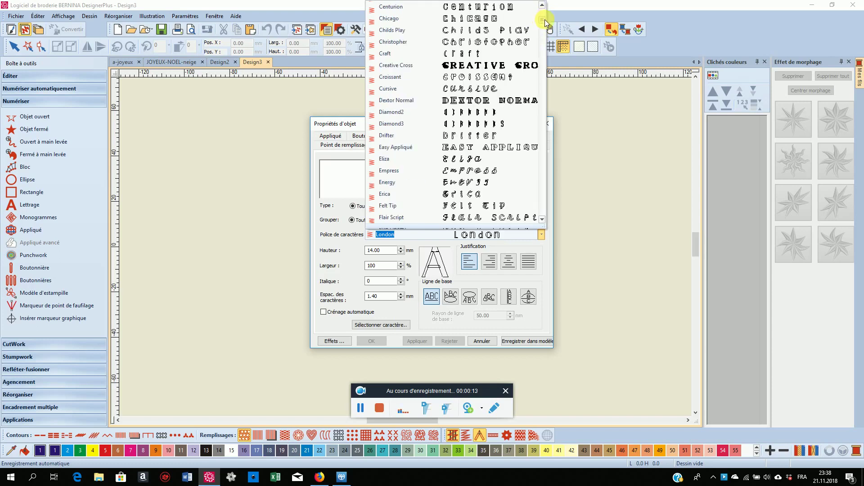
{"action": "left_click", "coordinate": [541, 14]}
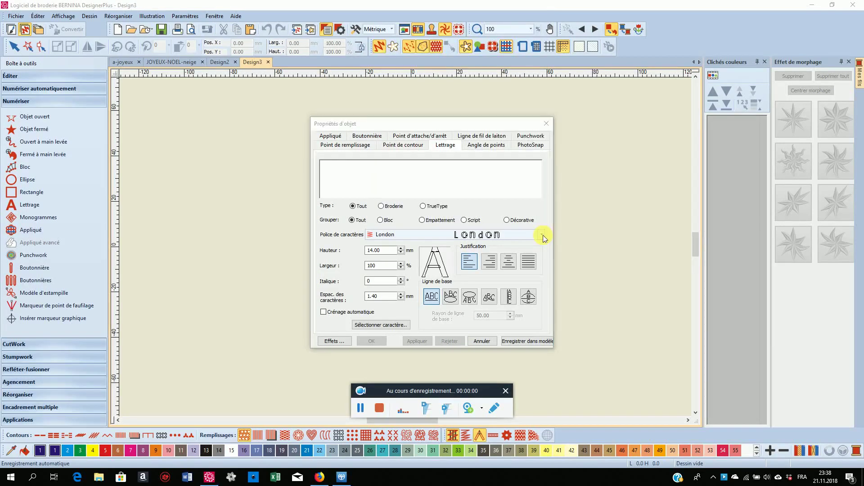
{"action": "left_click", "coordinate": [543, 235]}
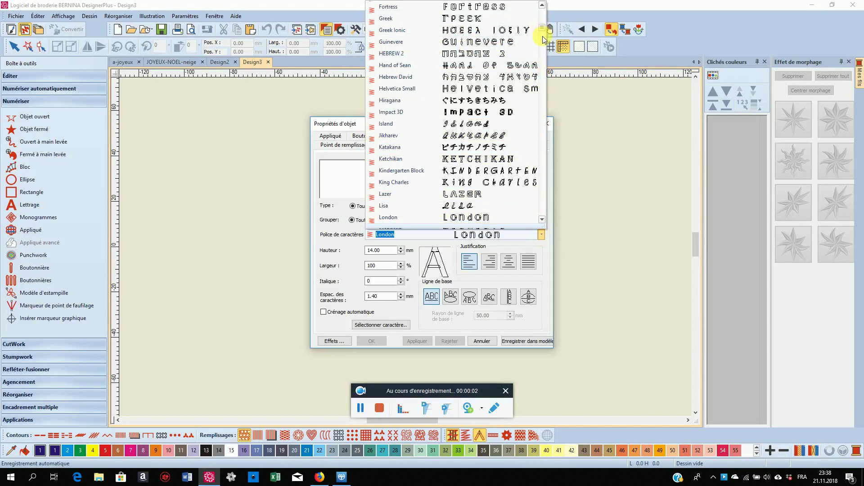
{"action": "left_click", "coordinate": [545, 118]}
{"action": "left_click", "coordinate": [542, 218]}
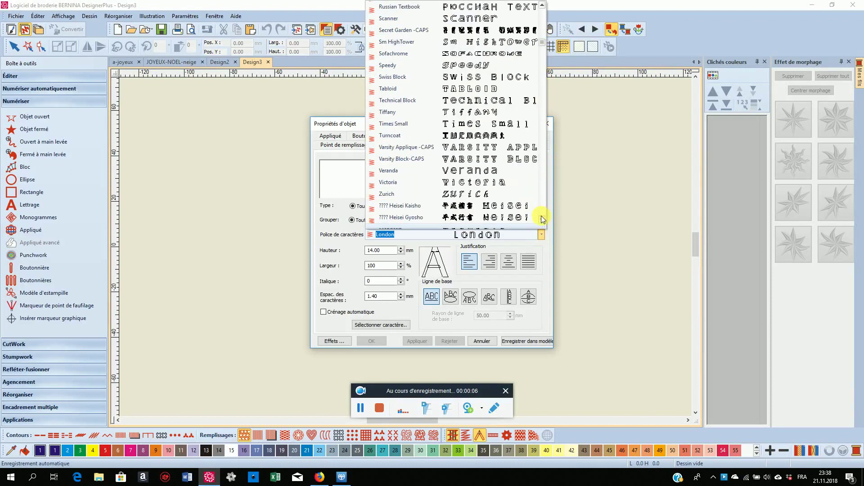
- Examine the TrueType fonts that follow the embroidery alphabets, down to the Almonte Snow and Arial families
{"action": "left_click", "coordinate": [541, 217]}
{"action": "left_click", "coordinate": [542, 217]}
{"action": "left_click", "coordinate": [542, 217]}
{"action": "left_click", "coordinate": [541, 217]}
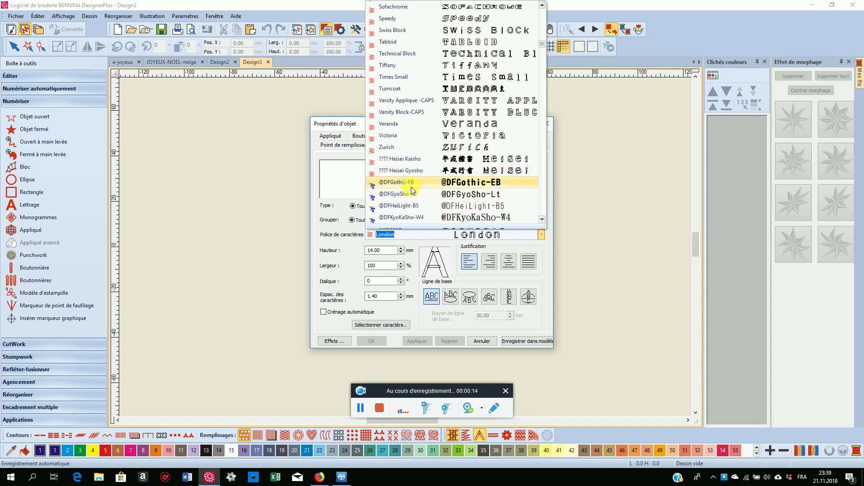
{"action": "left_click", "coordinate": [541, 219]}
{"action": "left_click", "coordinate": [542, 220]}
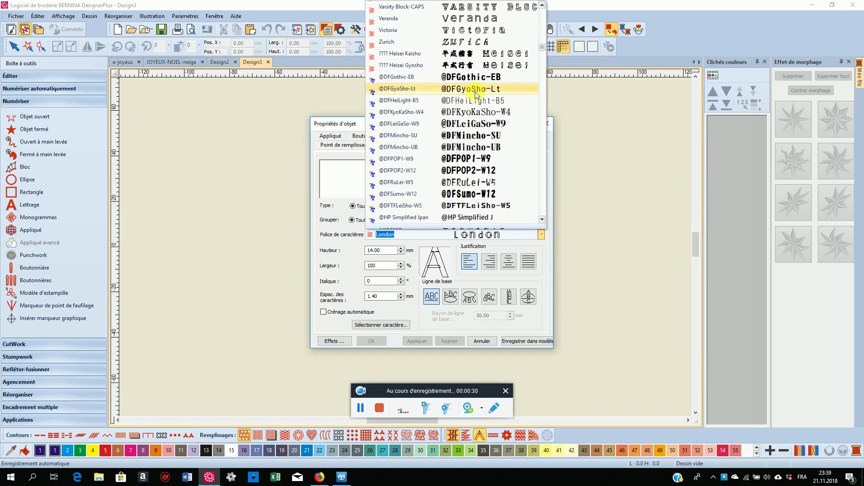
{"action": "left_click_drag", "start_coordinate": [542, 218], "coordinate": [543, 220]}
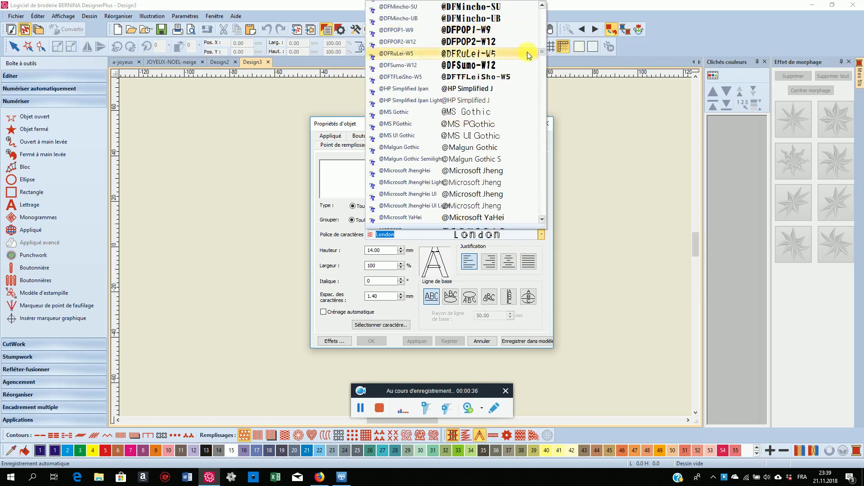
{"action": "left_click_drag", "start_coordinate": [542, 51], "coordinate": [541, 68]}
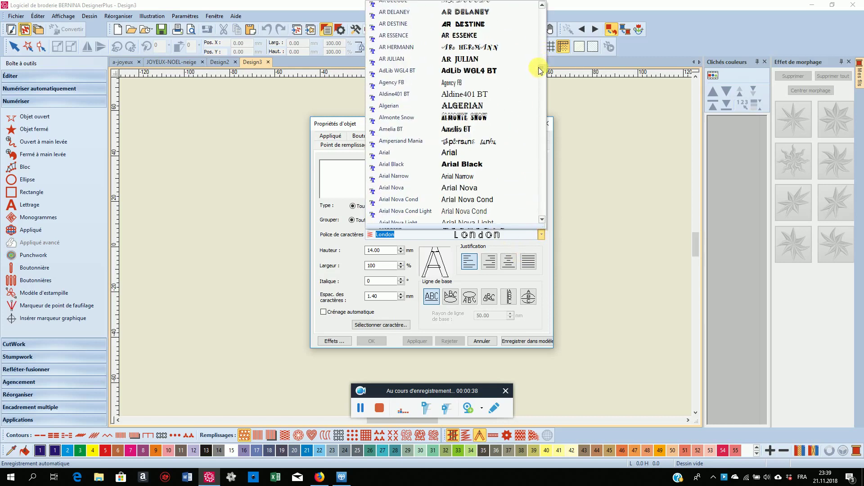
{"action": "left_click", "coordinate": [368, 410]}
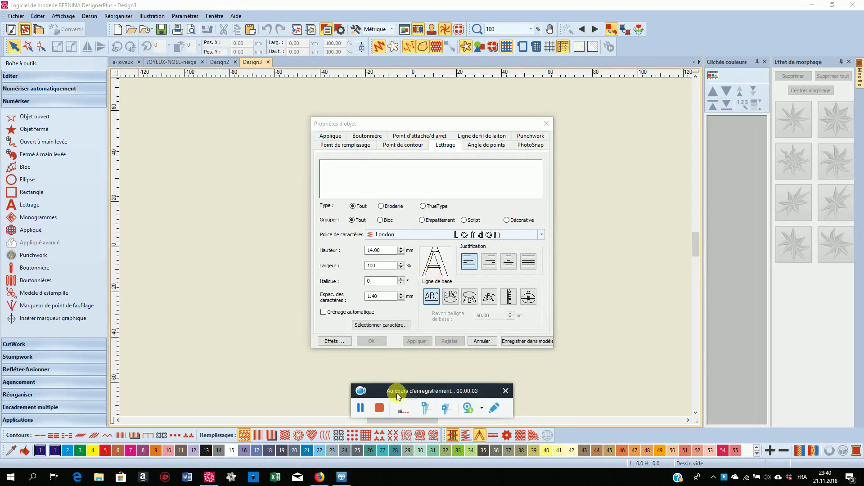
{"action": "left_click", "coordinate": [380, 411]}
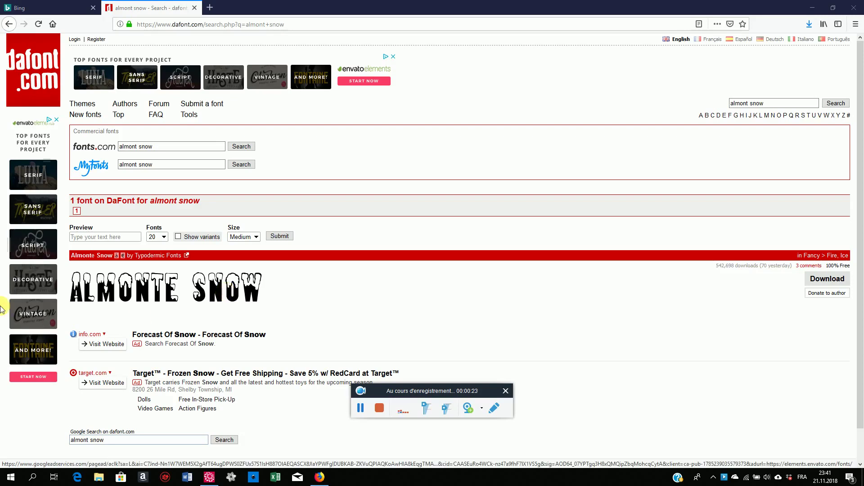
{"action": "left_click", "coordinate": [380, 410]}
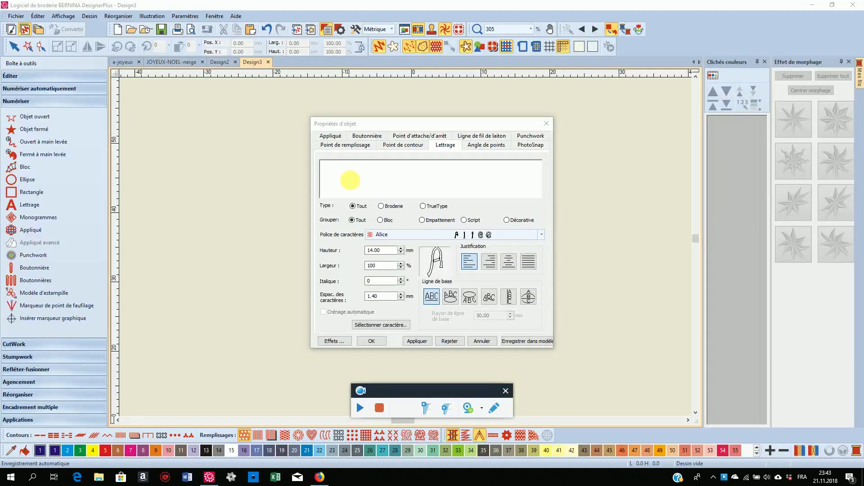
- Enter JOYEUX as the lettering text and set its height to 40 mm
{"action": "type", "text": "JO"}
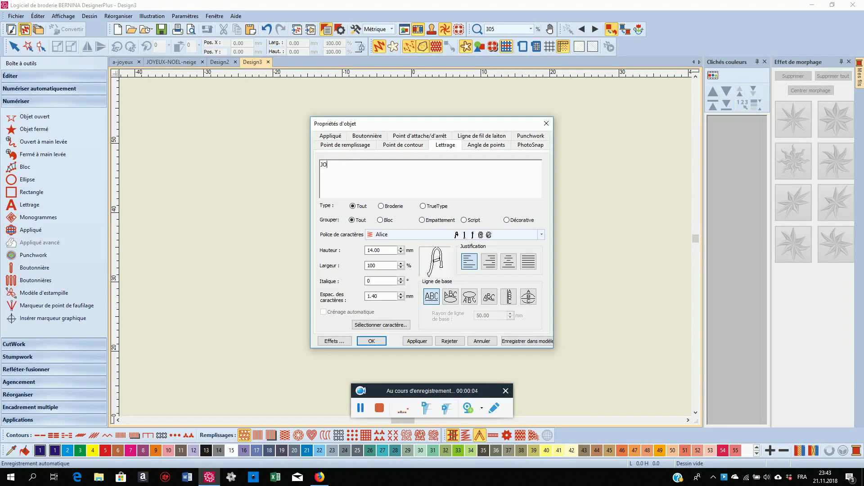
{"action": "type", "text": "YEUX"}
{"action": "left_click", "coordinate": [370, 254]}
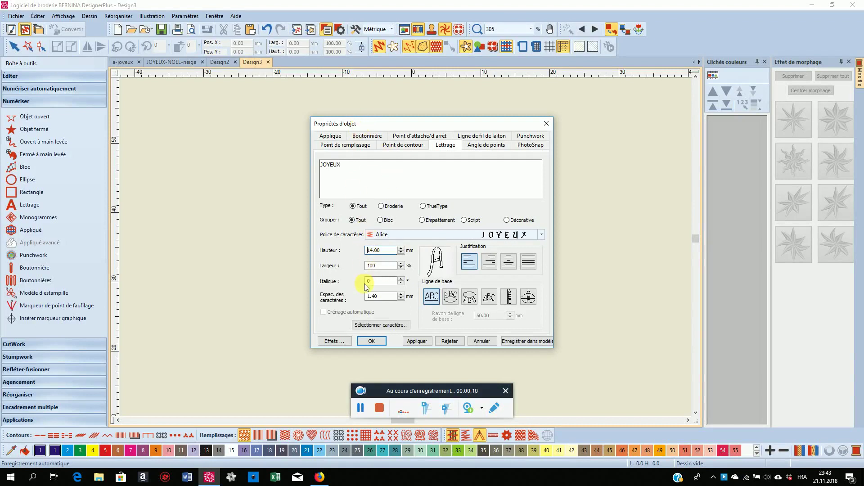
{"action": "key", "text": "shift+Home"}
{"action": "key", "text": "BackSpace"}
{"action": "type", "text": "40"}
{"action": "left_click", "coordinate": [413, 342]}
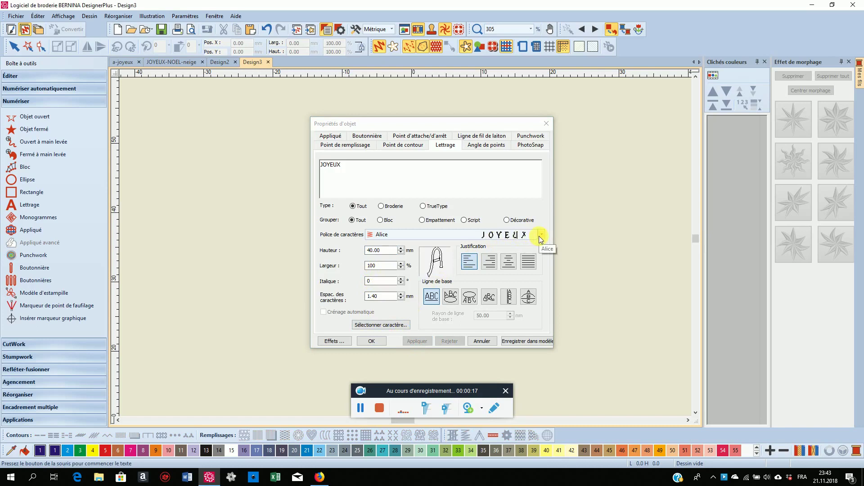
- Set the lettering font to the TrueType font Almonte Snow and accept the lettering properties
{"action": "left_click", "coordinate": [378, 235]}
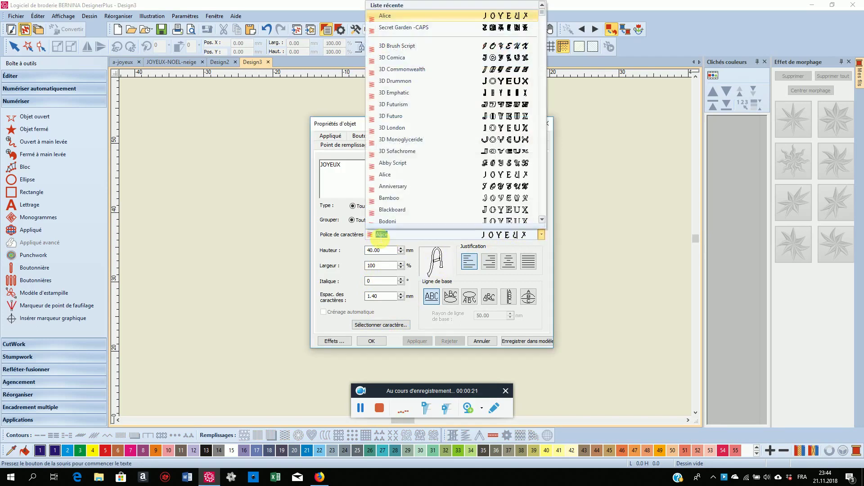
{"action": "key", "text": "BackSpace"}
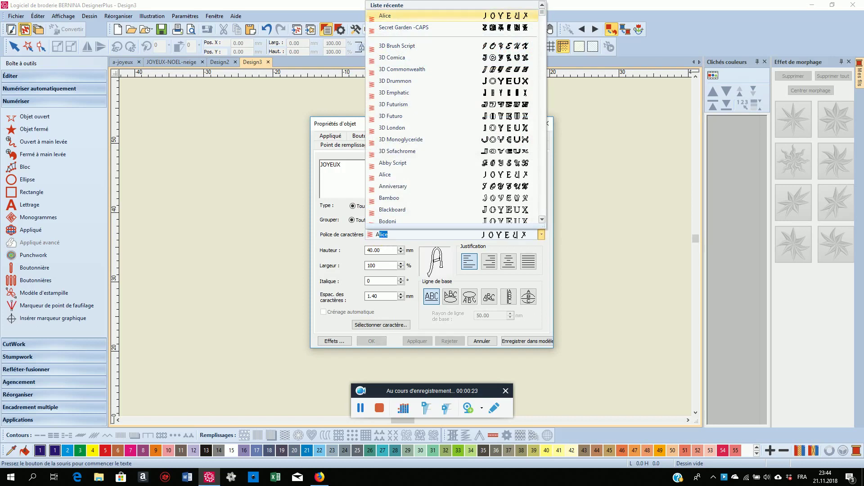
{"action": "type", "text": "Almonte Snow"}
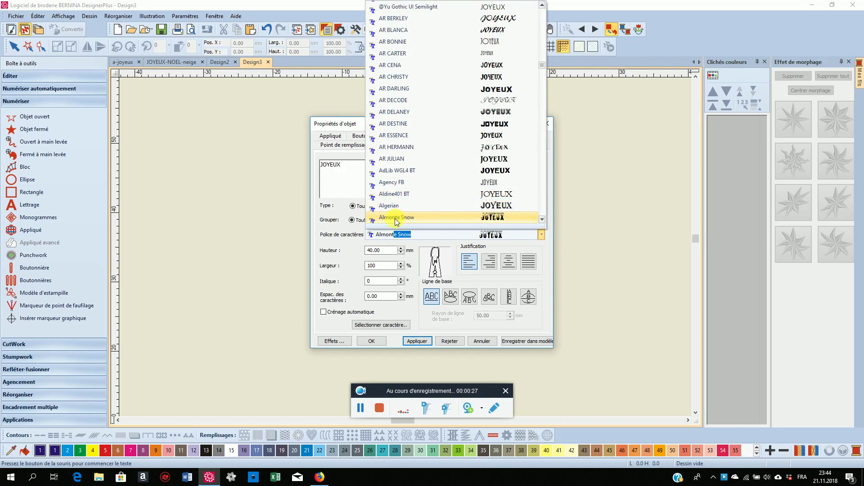
{"action": "left_click", "coordinate": [396, 219]}
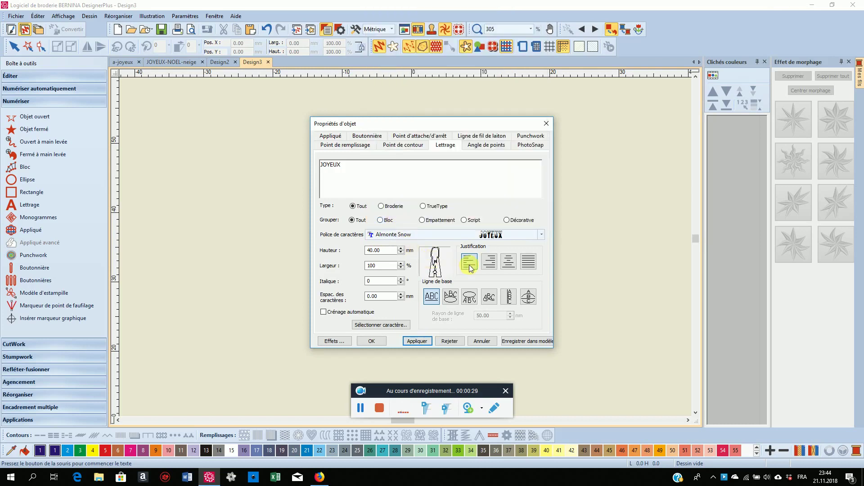
{"action": "left_click", "coordinate": [418, 342]}
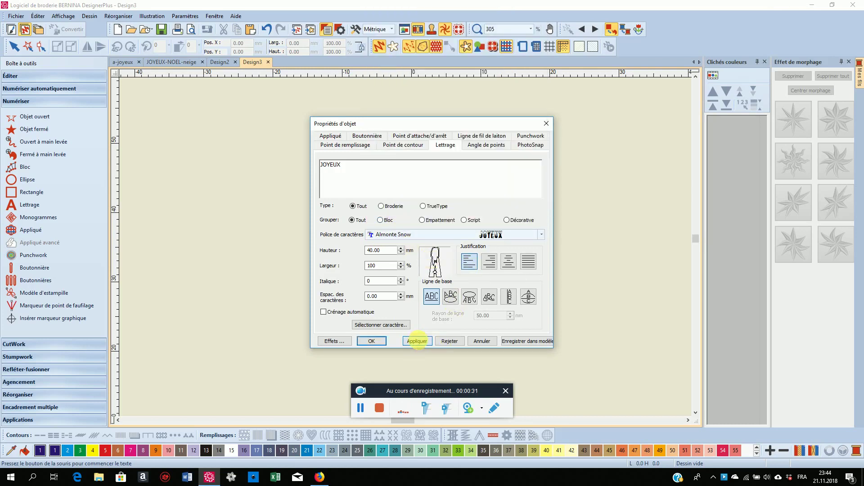
{"action": "left_click", "coordinate": [370, 342]}
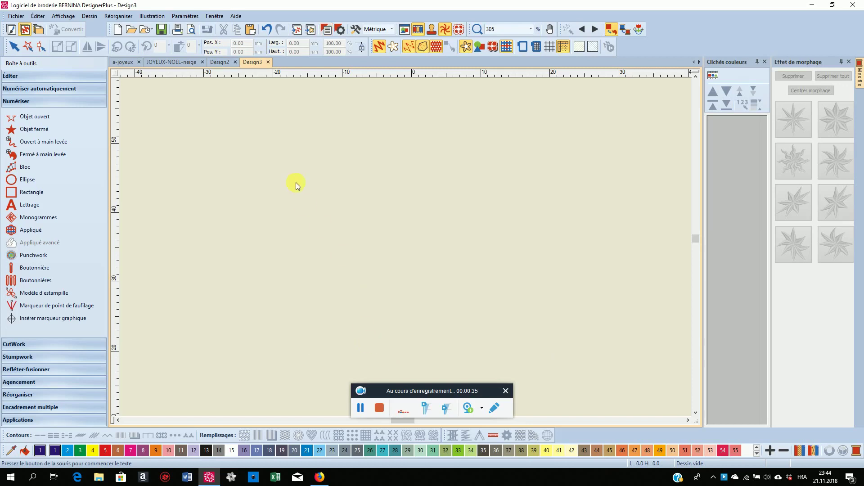
- Place the JOYEUX lettering in the empty design and inspect its stitches
{"action": "left_click", "coordinate": [318, 196]}
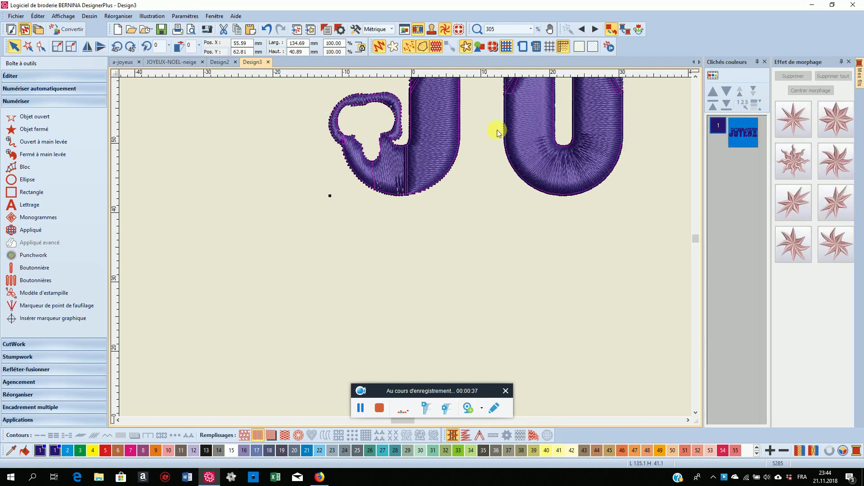
{"action": "scroll", "coordinate": [407, 248], "scroll_direction": "down", "scroll_amount": 3}
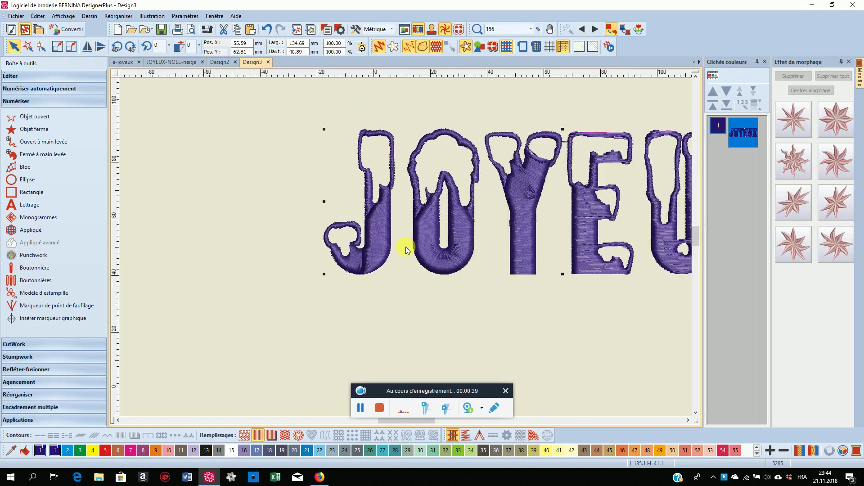
{"action": "scroll", "coordinate": [406, 247], "scroll_direction": "down", "scroll_amount": 2}
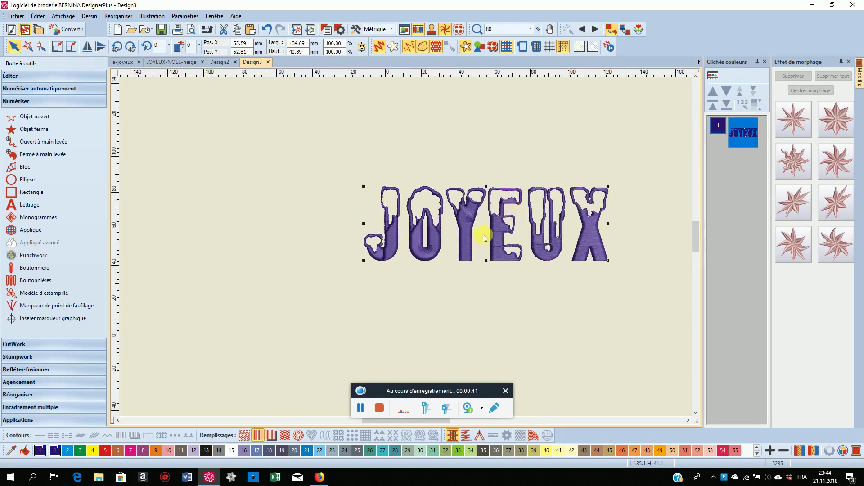
{"action": "scroll", "coordinate": [407, 247], "scroll_direction": "up", "scroll_amount": 2}
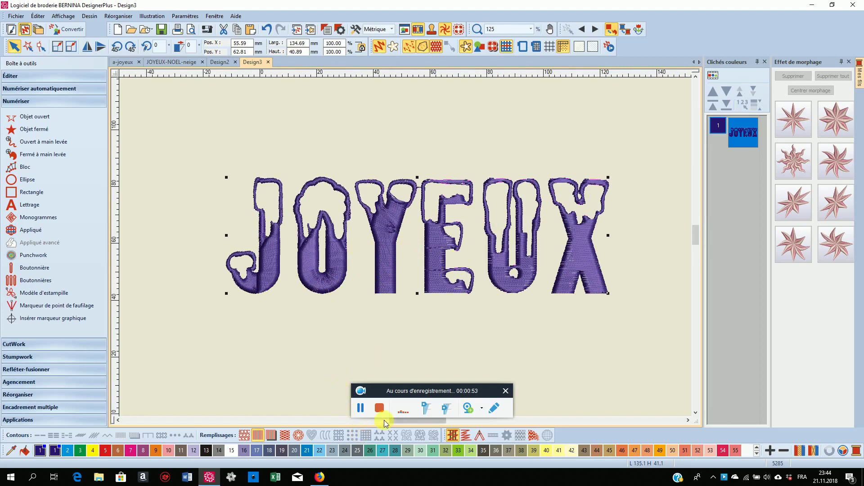
- Delete the JOYEUX lettering from the design
{"action": "left_click", "coordinate": [116, 63]}
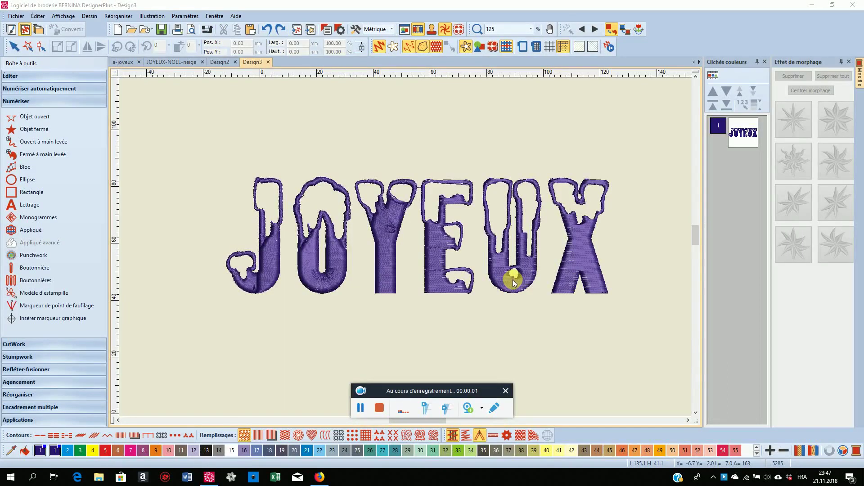
{"action": "left_click", "coordinate": [508, 292]}
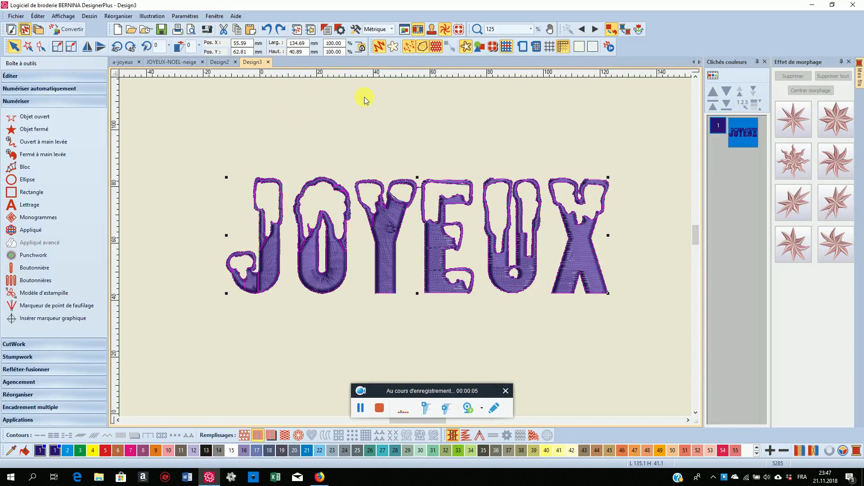
{"action": "key", "text": "Delete"}
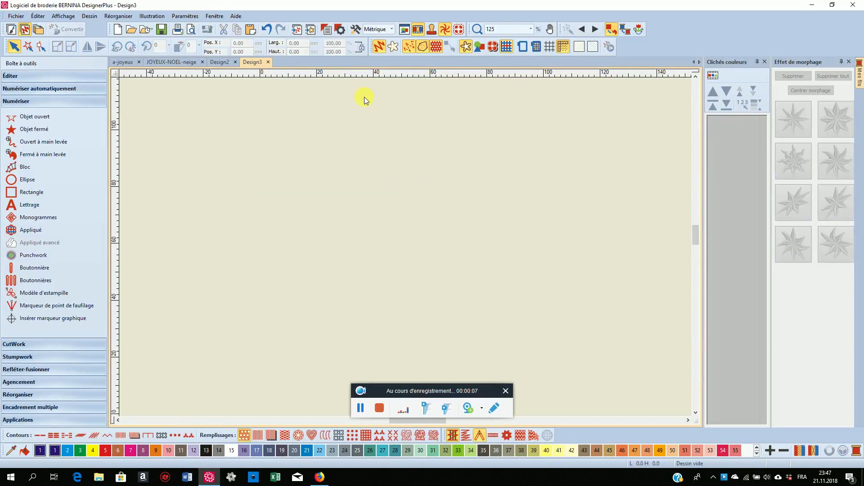
- Switch to the artwork canvas and add the artistic text JOYEUX in the upper part of the page
{"action": "left_click", "coordinate": [12, 31]}
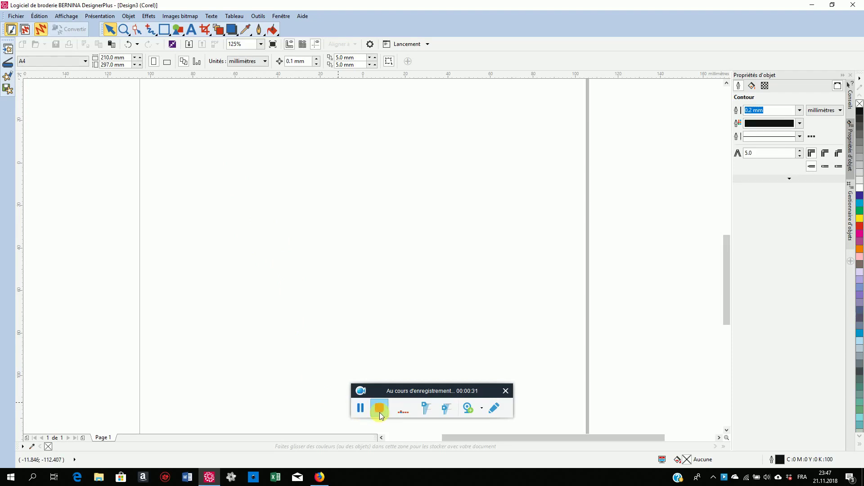
{"action": "left_click", "coordinate": [361, 407]}
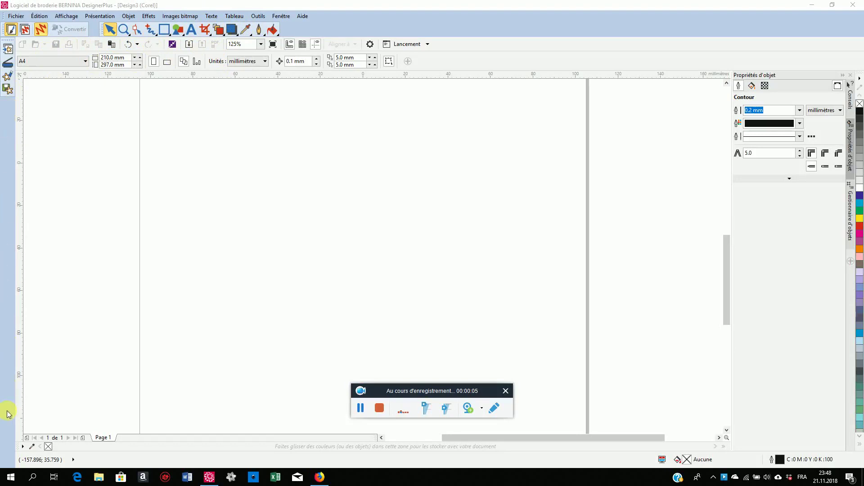
{"action": "left_click", "coordinate": [189, 34]}
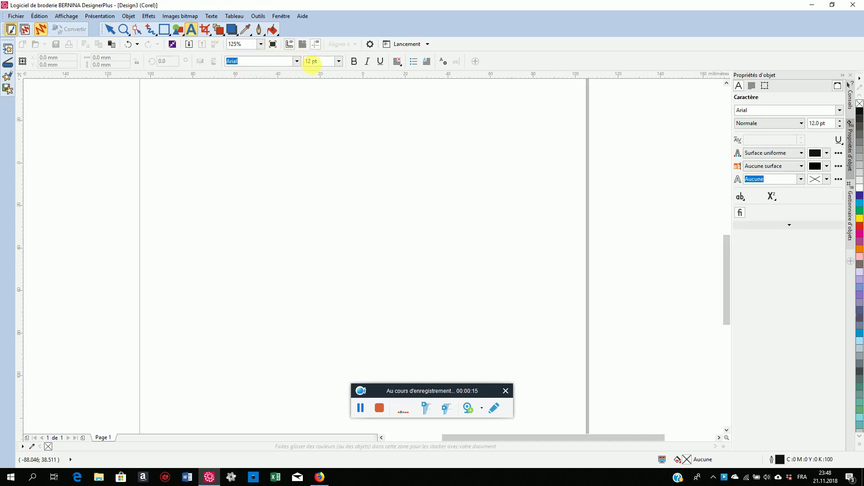
{"action": "left_click", "coordinate": [250, 166]}
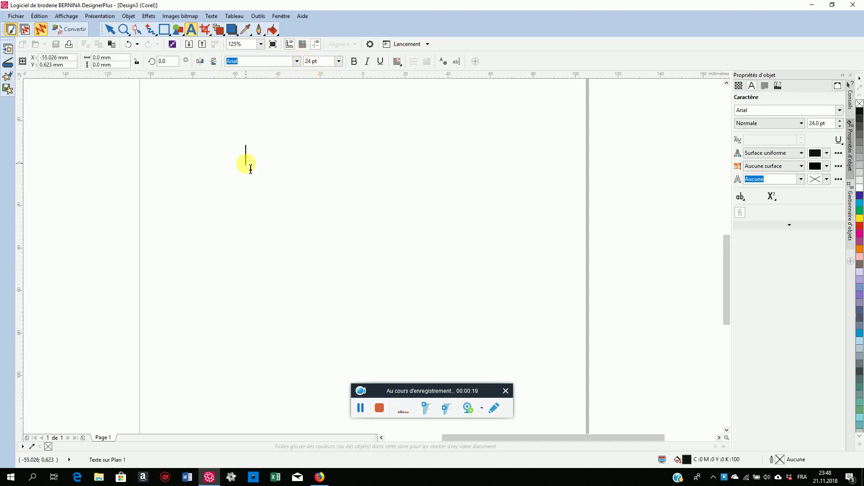
{"action": "type", "text": "JOYEUX"}
{"action": "key", "text": "Escape"}
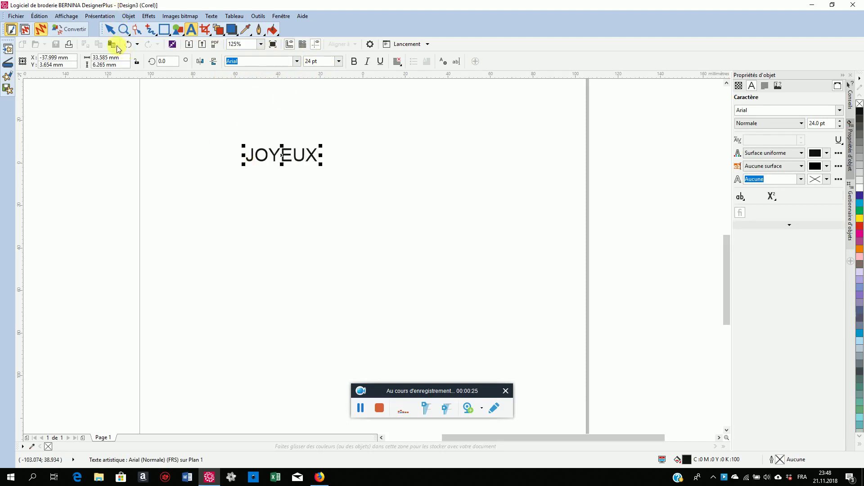
- Select the JOYEUX artistic text and set its font to Almonte Snow
{"action": "left_click", "coordinate": [111, 31]}
{"action": "left_click", "coordinate": [297, 61]}
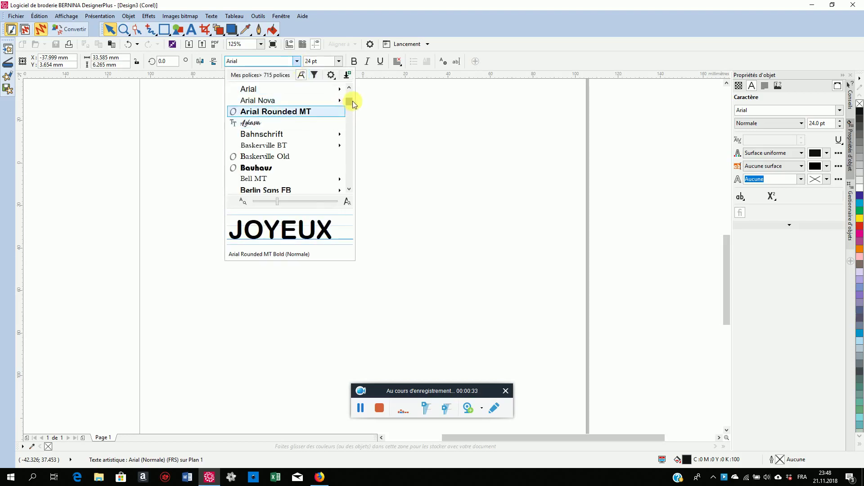
{"action": "left_click_drag", "start_coordinate": [351, 101], "coordinate": [352, 98]}
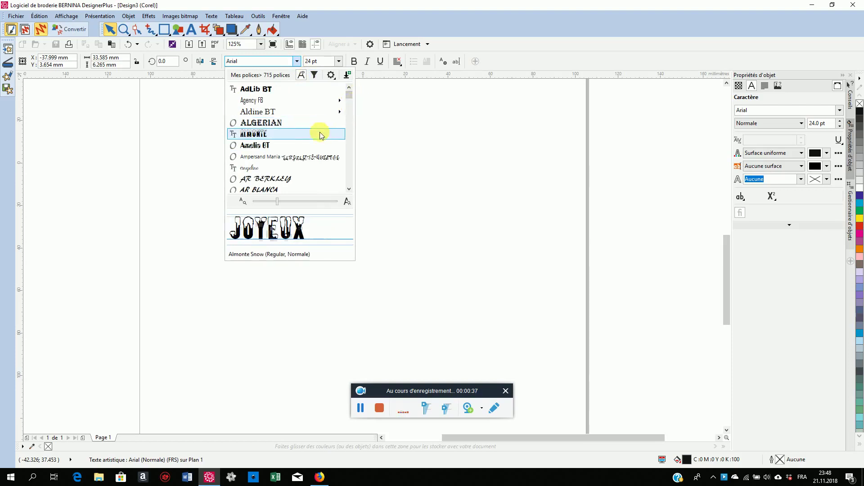
{"action": "left_click", "coordinate": [260, 134]}
- Enlarge the JOYEUX text to 200 pt and move it further onto the page
{"action": "left_click", "coordinate": [339, 61]}
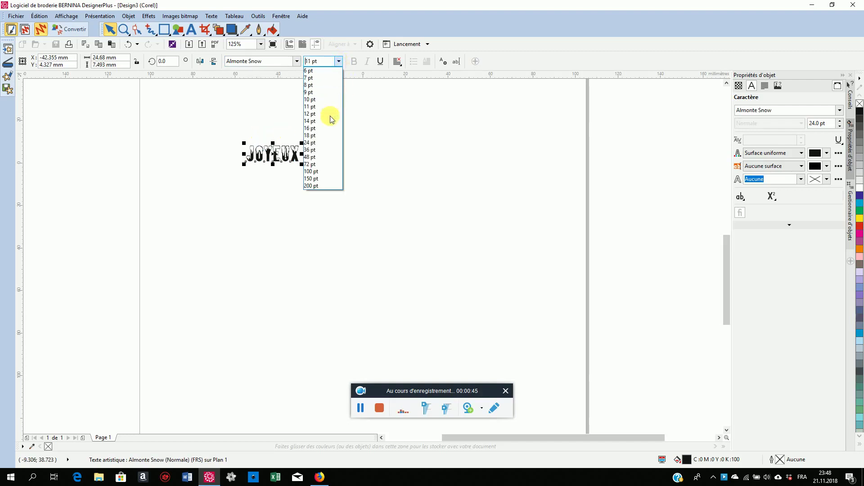
{"action": "left_click", "coordinate": [318, 172]}
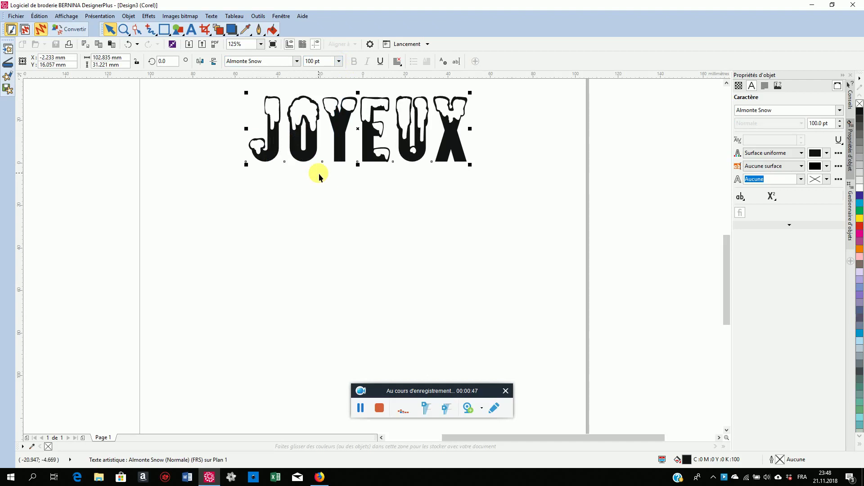
{"action": "left_click", "coordinate": [339, 61]}
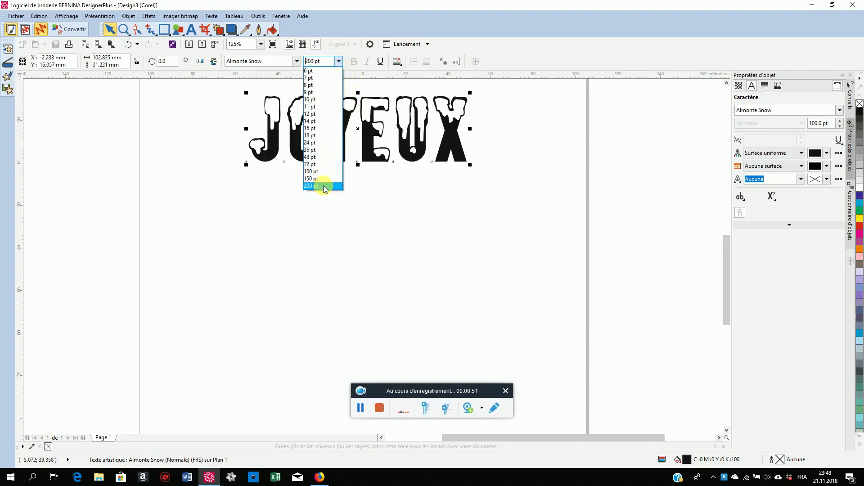
{"action": "left_click", "coordinate": [323, 186]}
{"action": "scroll", "coordinate": [365, 150], "scroll_direction": "down", "scroll_amount": 2}
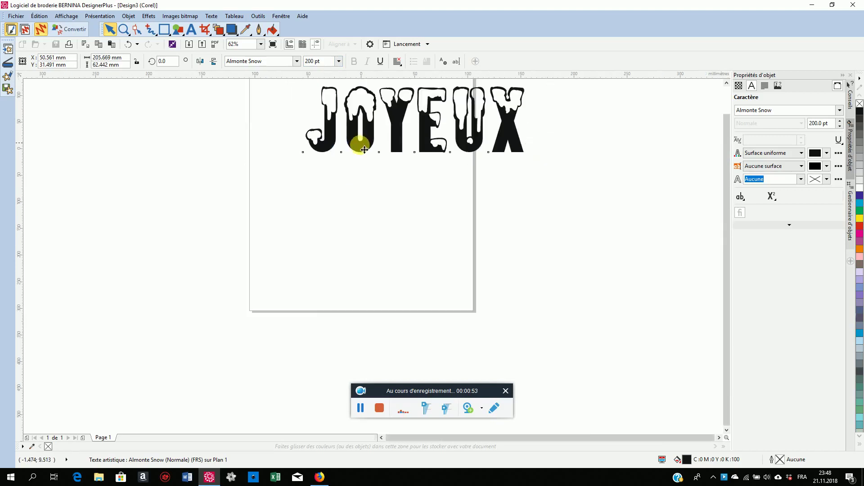
{"action": "scroll", "coordinate": [365, 150], "scroll_direction": "down", "scroll_amount": 1}
{"action": "left_click_drag", "start_coordinate": [378, 141], "coordinate": [357, 148]}
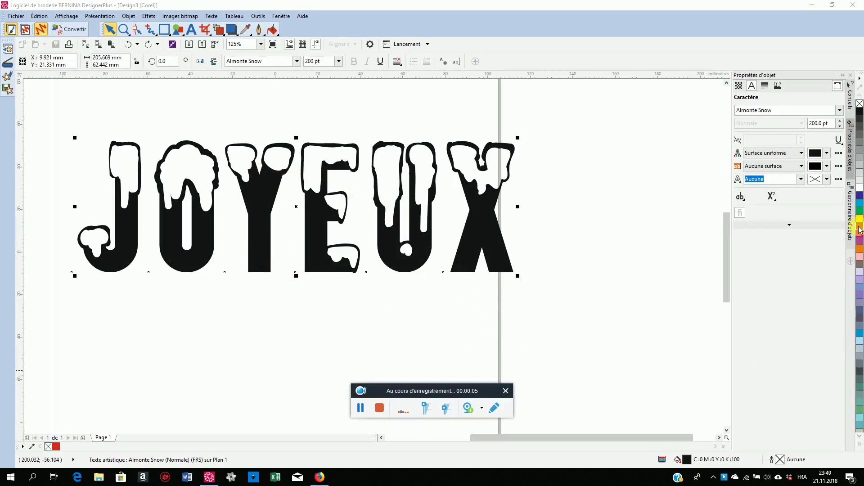
- Fill the JOYEUX text with red and convert it to curves
{"action": "left_click", "coordinate": [860, 228]}
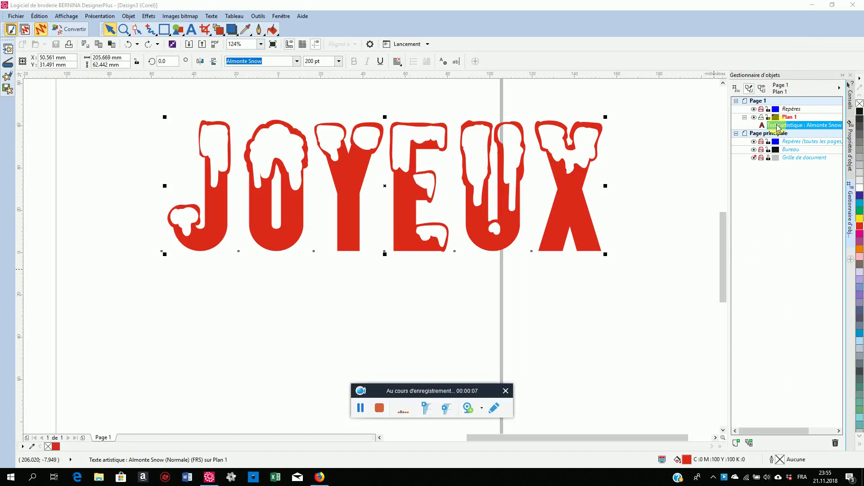
{"action": "right_click", "coordinate": [777, 127]}
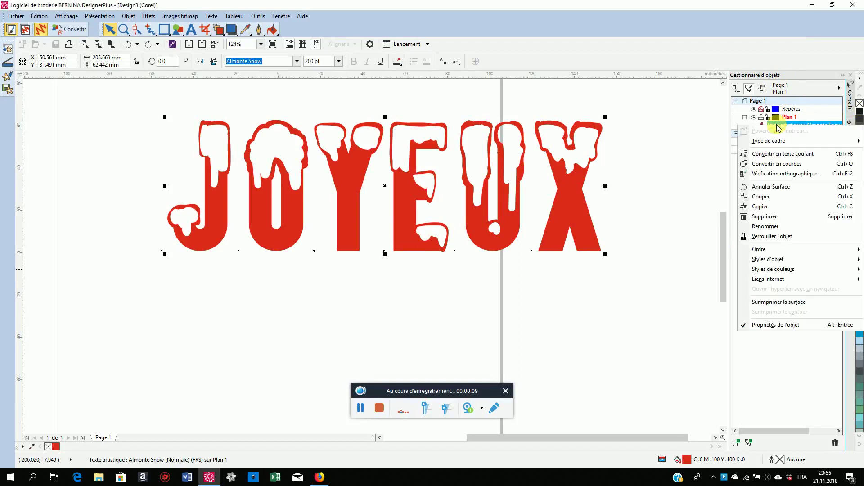
{"action": "left_click", "coordinate": [777, 164]}
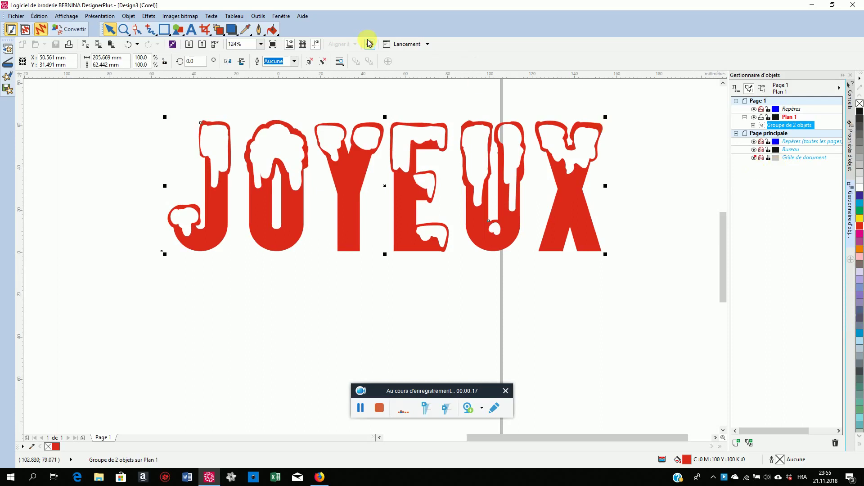
- Convert the JOYEUX curves to a 300 ppp, 32-bit CMYK bitmap with anti-aliasing and a transparent background
{"action": "left_click", "coordinate": [188, 16]}
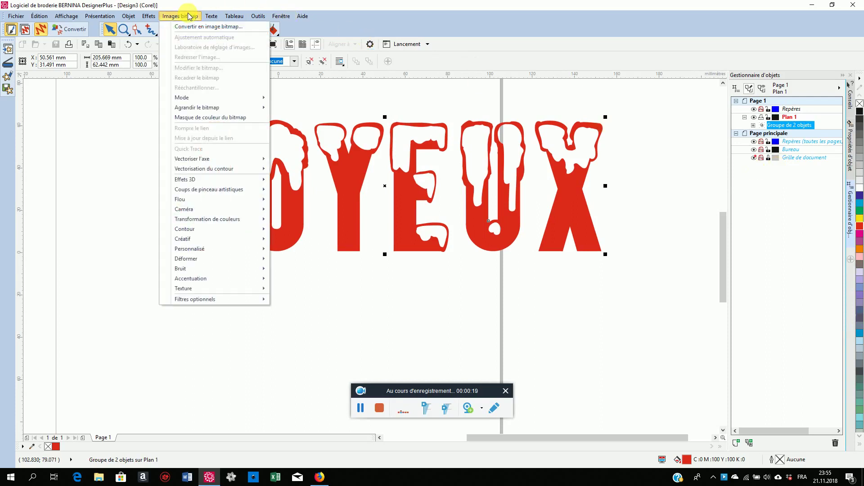
{"action": "left_click", "coordinate": [197, 28]}
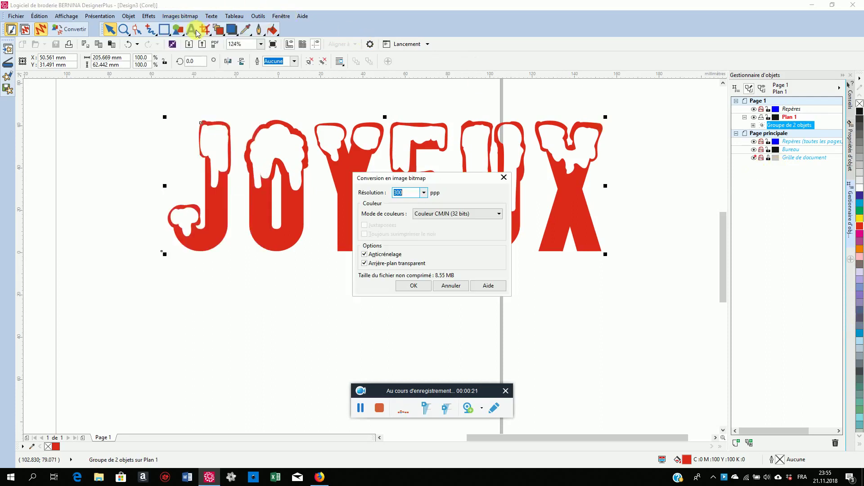
{"action": "left_click", "coordinate": [405, 287]}
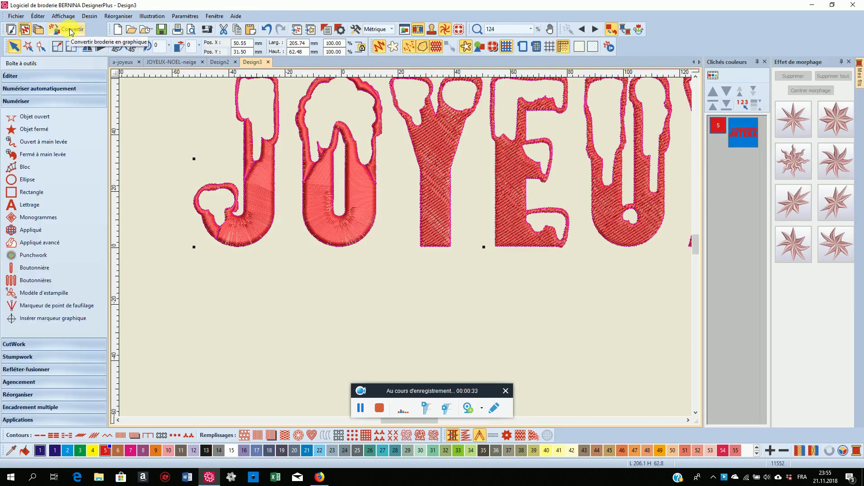
- Check the stitches produced from the JOYEUX artwork and undo the conversion to embroidery
{"action": "scroll", "coordinate": [693, 241], "scroll_direction": "up", "scroll_amount": 3}
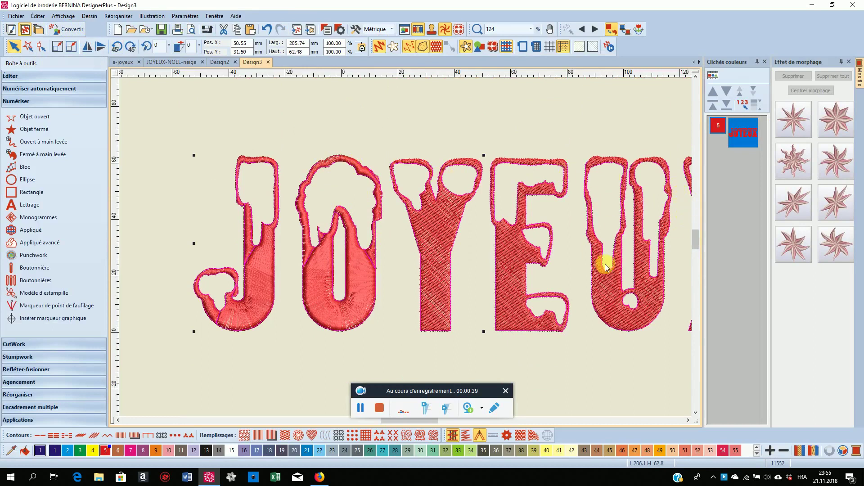
{"action": "left_click", "coordinate": [269, 30]}
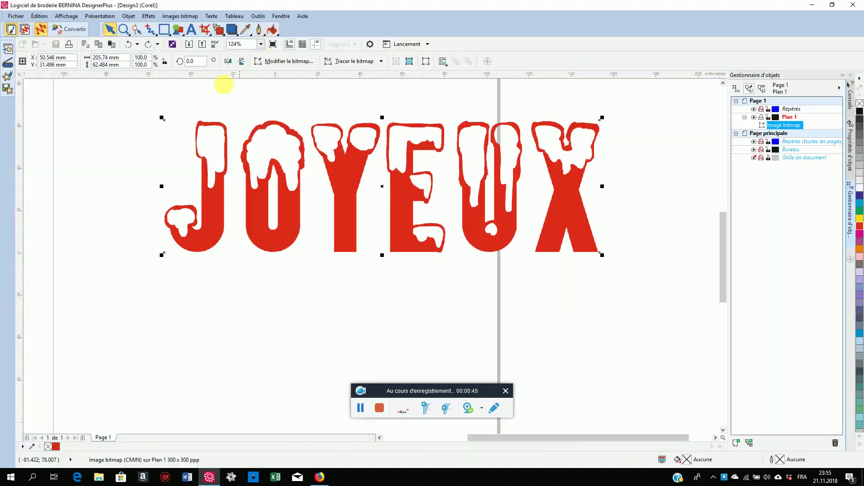
- Switch to the embroidery canvas and show the red JOYEUX bitmap there
{"action": "left_click", "coordinate": [25, 33]}
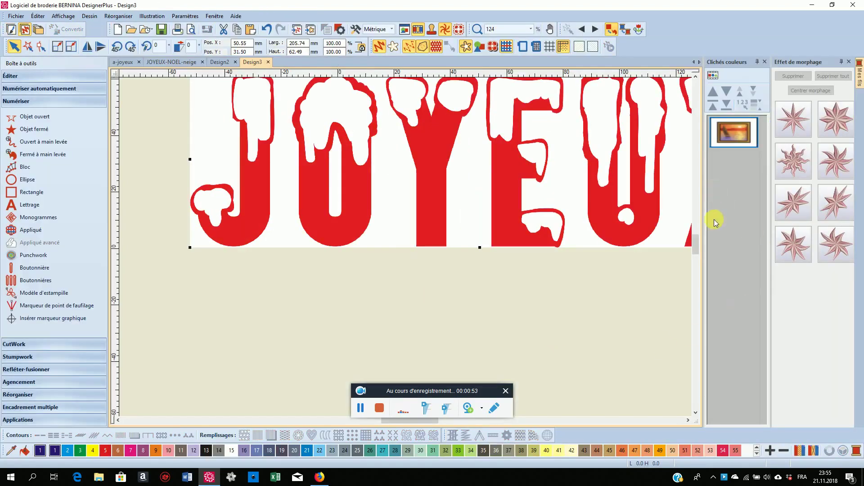
{"action": "scroll", "coordinate": [699, 233], "scroll_direction": "up", "scroll_amount": 3}
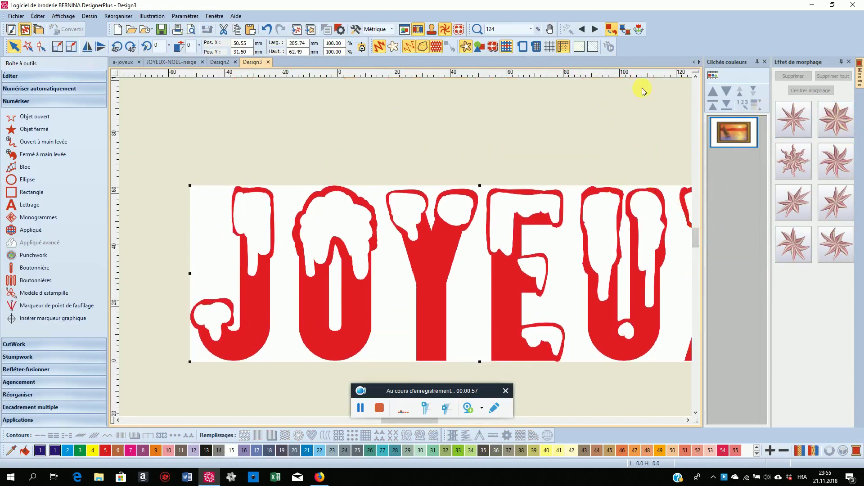
{"action": "left_click", "coordinate": [466, 47]}
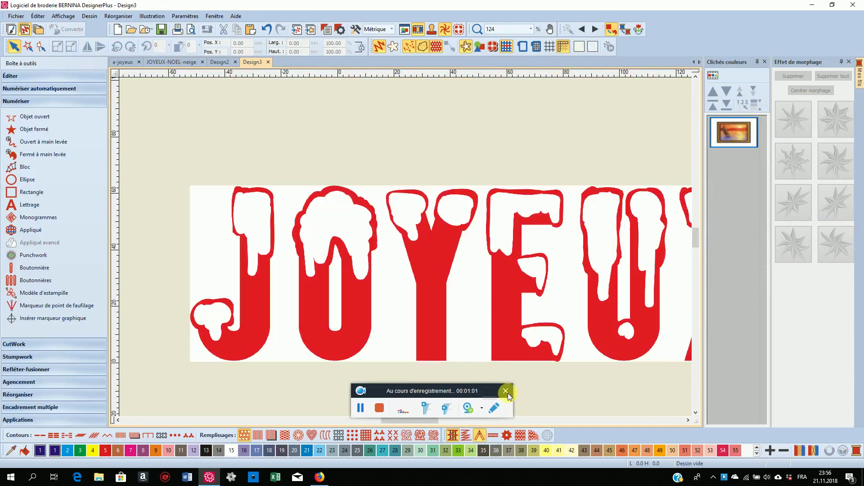
{"action": "left_click", "coordinate": [381, 408]}
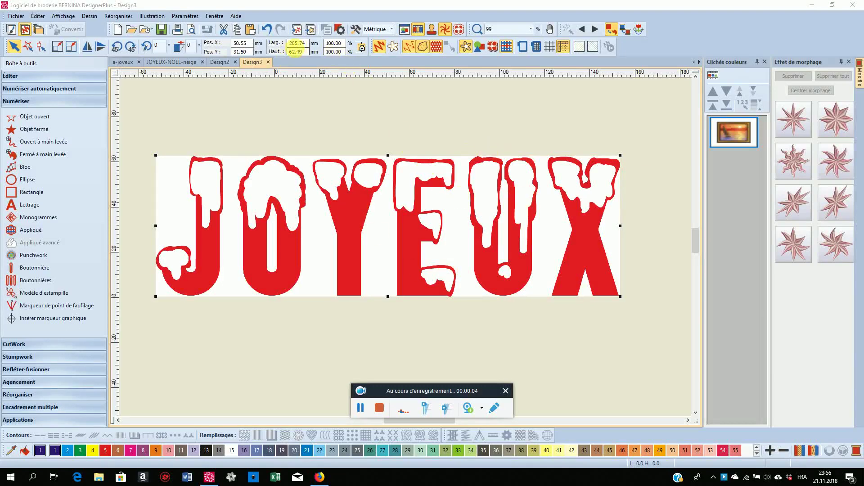
{"action": "left_click", "coordinate": [299, 44]}
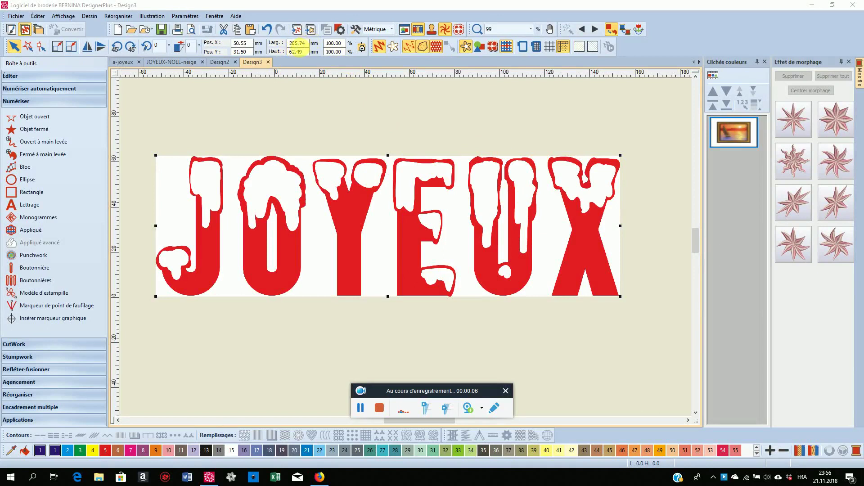
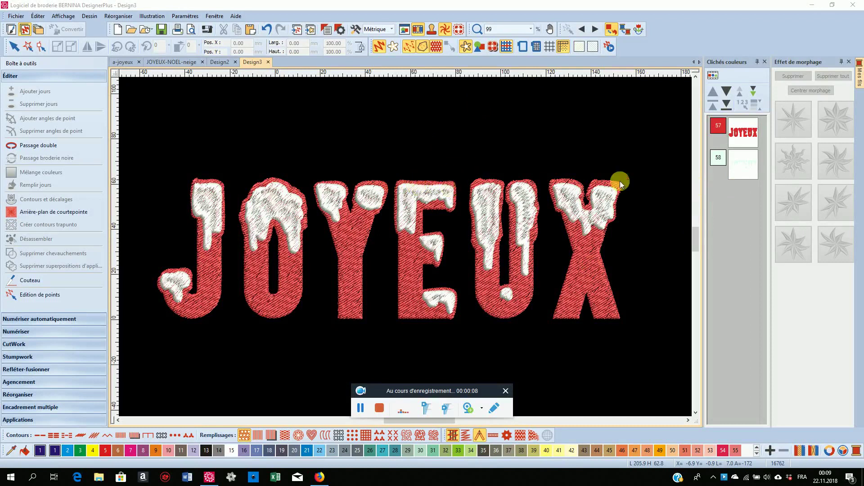
- Add one backstitch offset outline at 0.00 mm in colour 4 BERNINA around the red letters, including their holes
{"action": "left_click", "coordinate": [743, 138]}
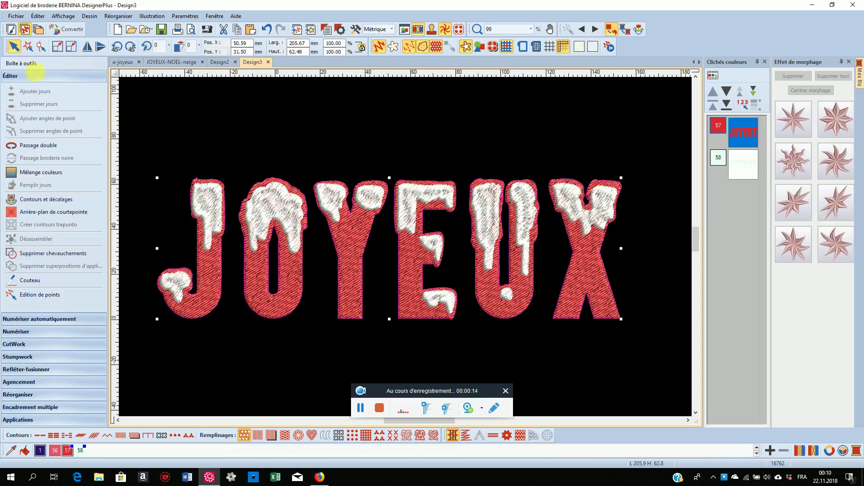
{"action": "left_click", "coordinate": [63, 201]}
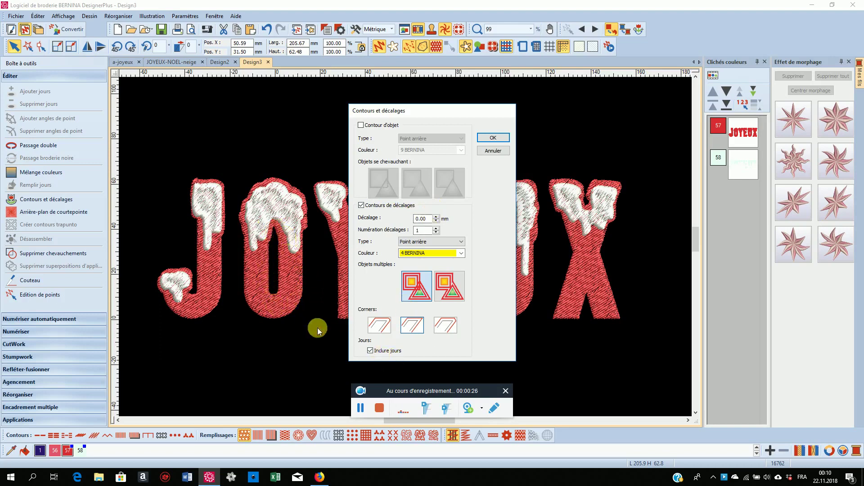
{"action": "left_click", "coordinate": [378, 352]}
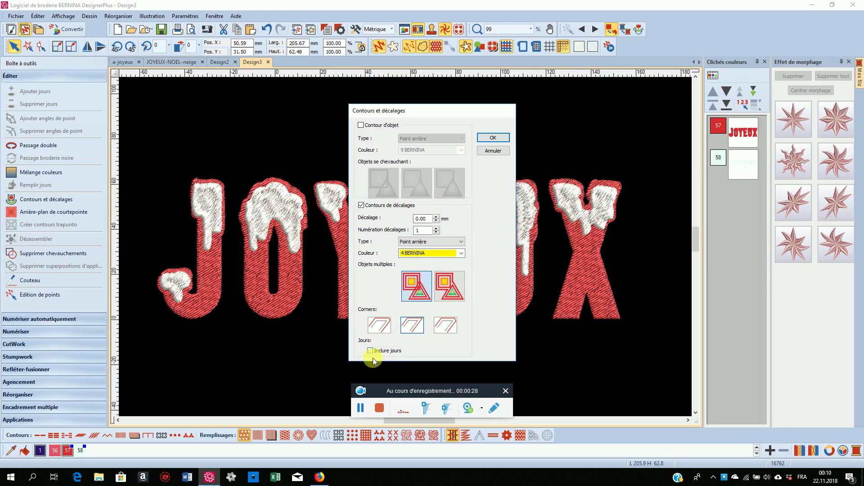
{"action": "left_click", "coordinate": [370, 351]}
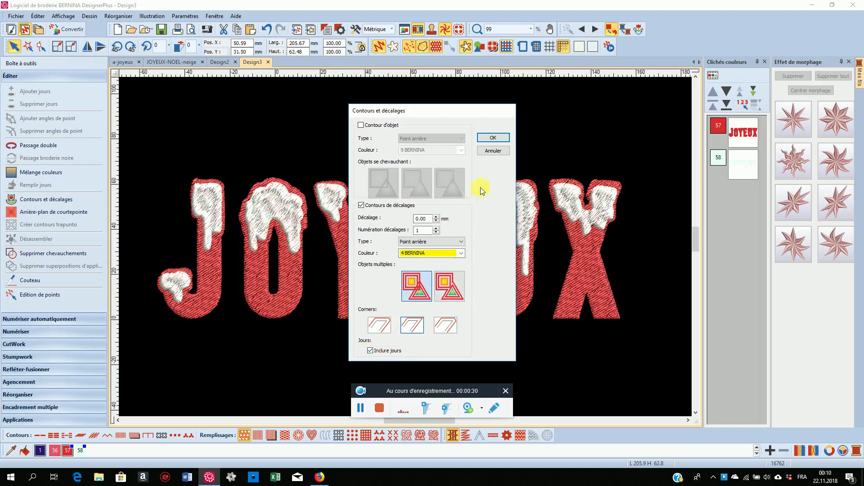
{"action": "left_click", "coordinate": [492, 137]}
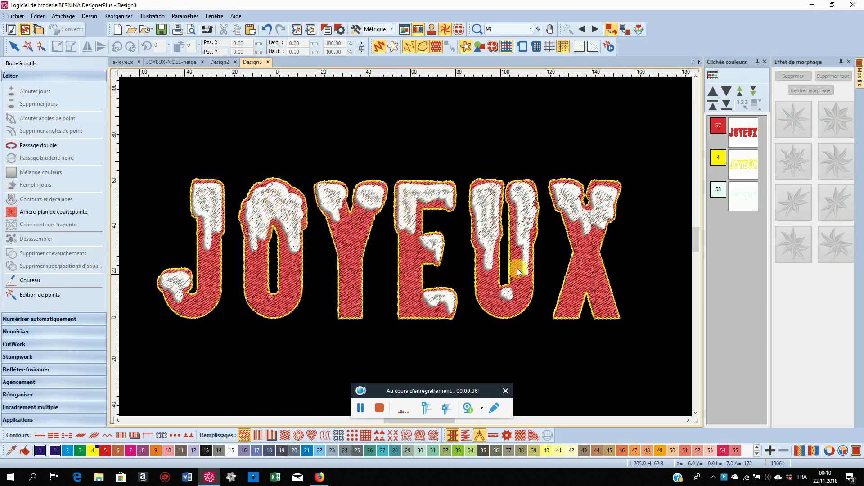
- Hide the white snow objects stitched in colour 58
{"action": "left_click", "coordinate": [750, 203]}
{"action": "right_click", "coordinate": [749, 203]}
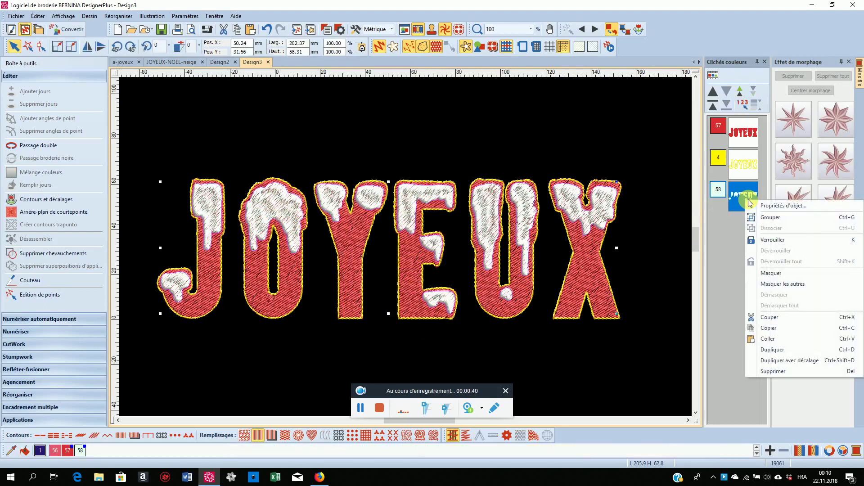
{"action": "left_click", "coordinate": [770, 273]}
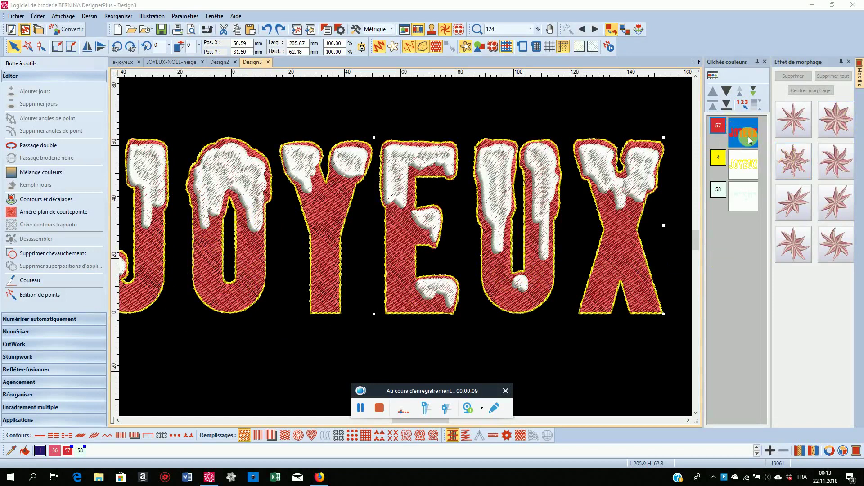
- Set the stitch angle of the red letters' fill to 180° and accept the object properties
{"action": "right_click", "coordinate": [244, 435]}
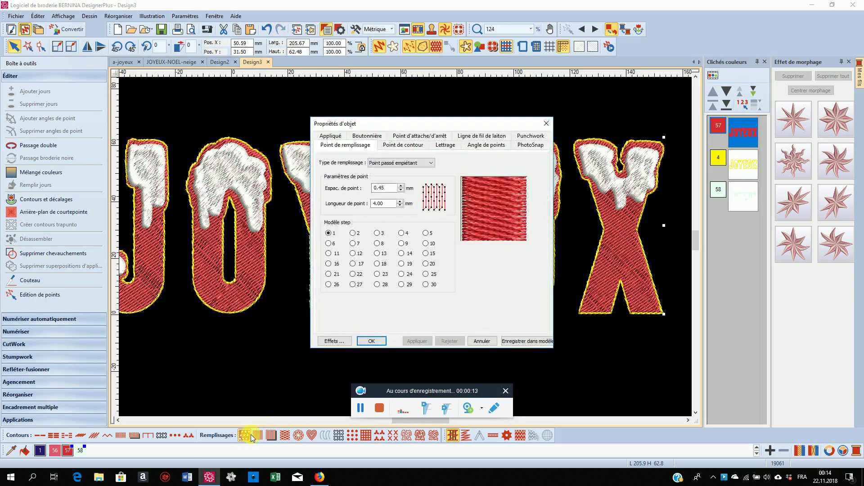
{"action": "left_click", "coordinate": [491, 145]}
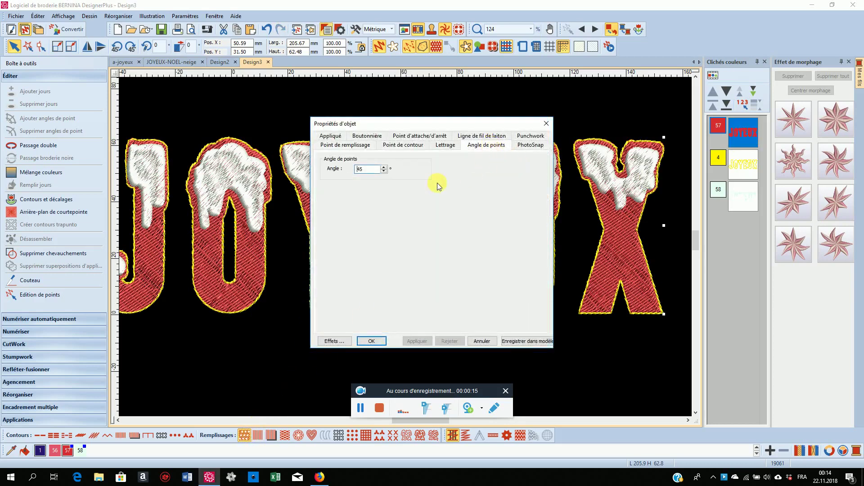
{"action": "key", "text": "Delete"}
{"action": "key", "text": "Delete"}
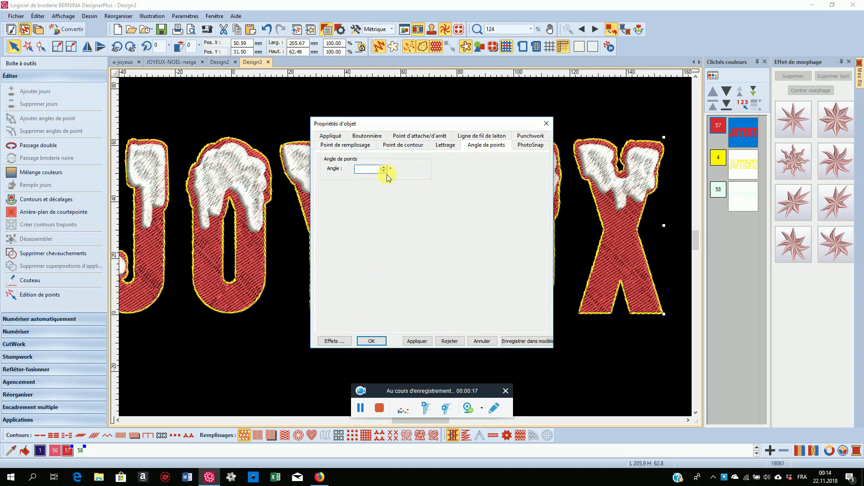
{"action": "type", "text": "180"}
{"action": "left_click", "coordinate": [412, 341]}
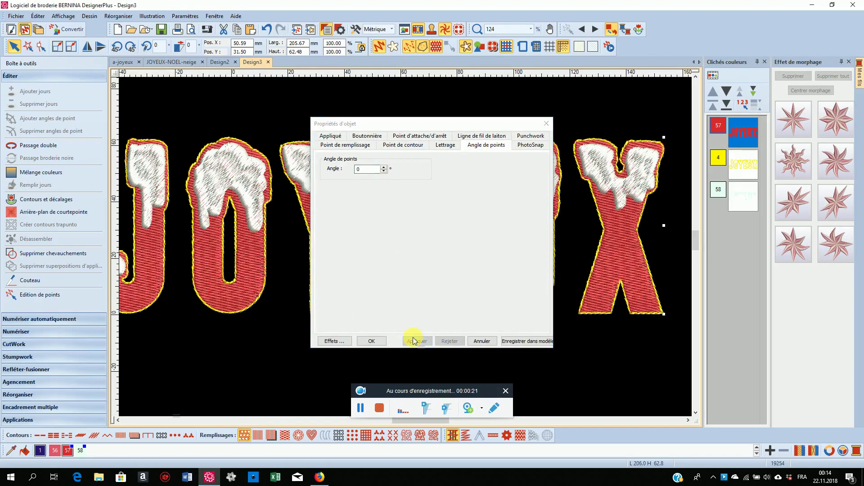
{"action": "left_click", "coordinate": [370, 341]}
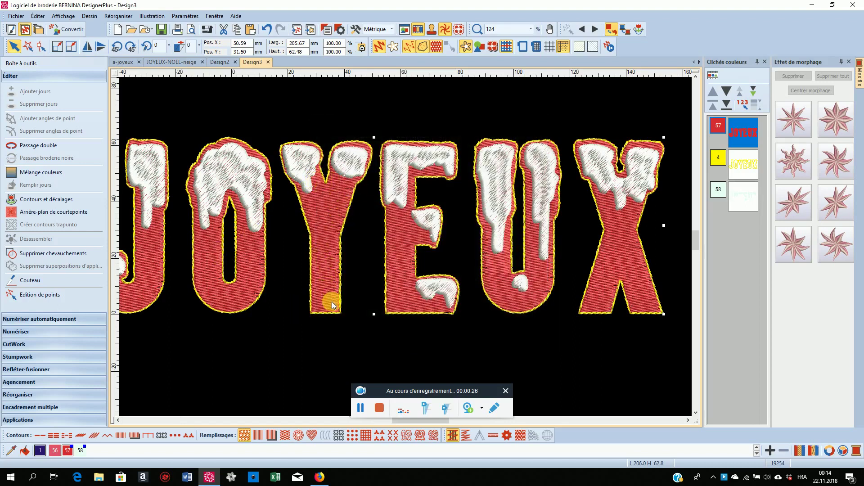
{"action": "left_click", "coordinate": [379, 408]}
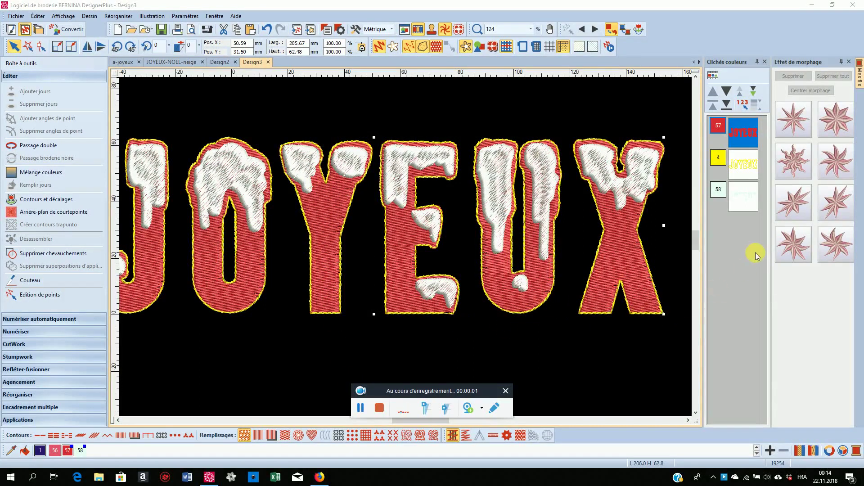
- Set the cutting overlap to 1.5 mm and remove the overlapping stitches beneath the white snow objects in colour 58
{"action": "left_click", "coordinate": [735, 207]}
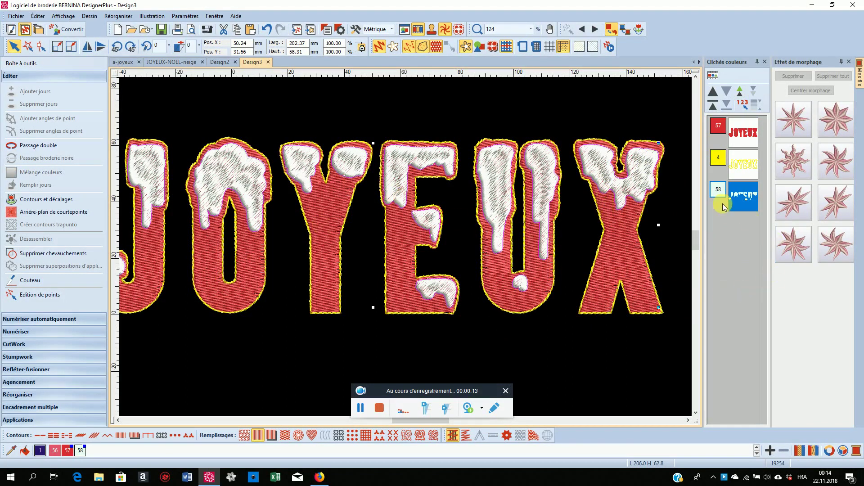
{"action": "left_click", "coordinate": [183, 18]}
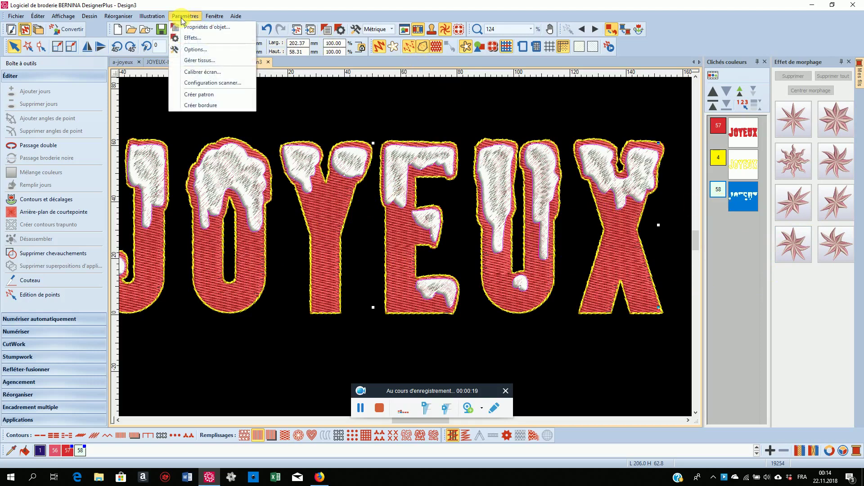
{"action": "left_click", "coordinate": [193, 49]}
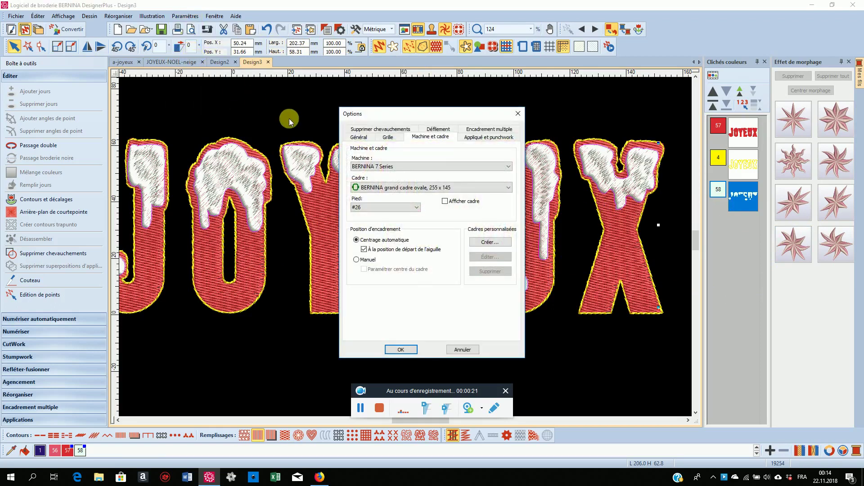
{"action": "left_click", "coordinate": [380, 129]}
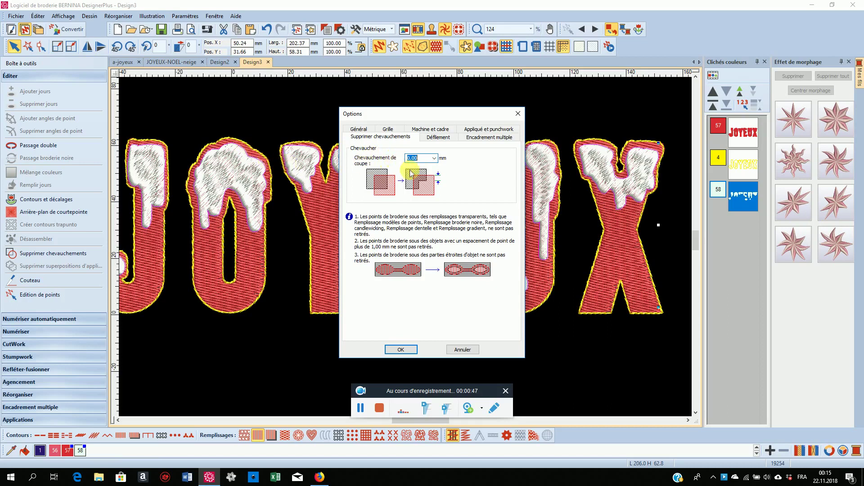
{"action": "key", "text": "BackSpace"}
{"action": "type", "text": "1.5"}
{"action": "left_click", "coordinate": [401, 350]}
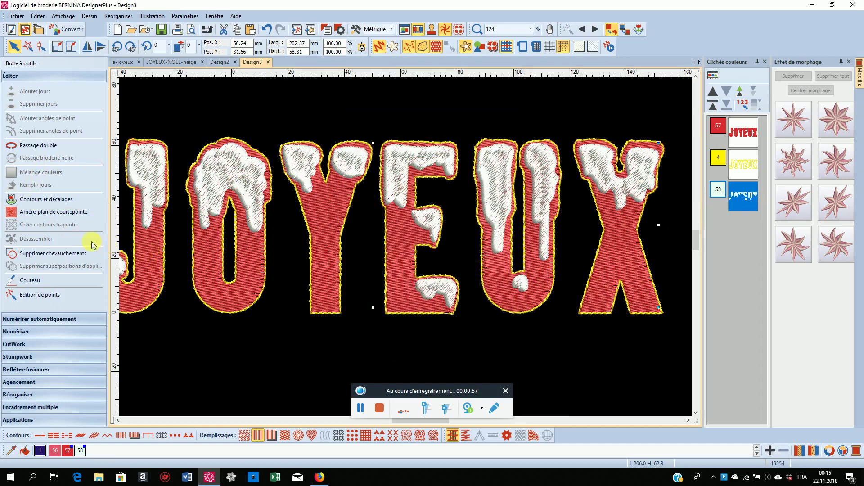
{"action": "left_click", "coordinate": [74, 257]}
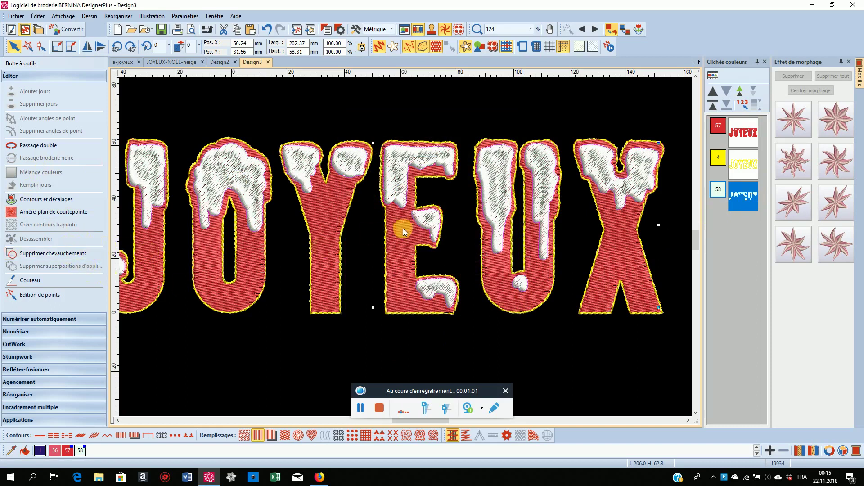
- Hide the white snow objects in colour 58 to inspect the red fill beneath them
{"action": "right_click", "coordinate": [733, 137]}
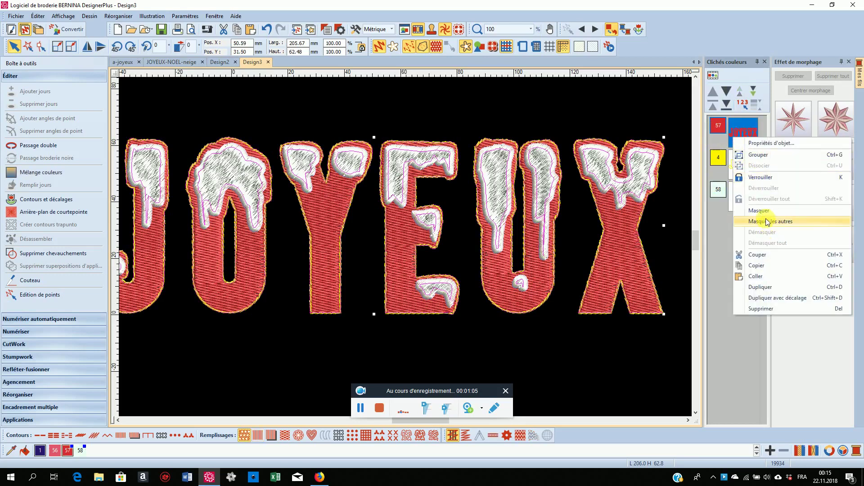
{"action": "left_click", "coordinate": [755, 261]}
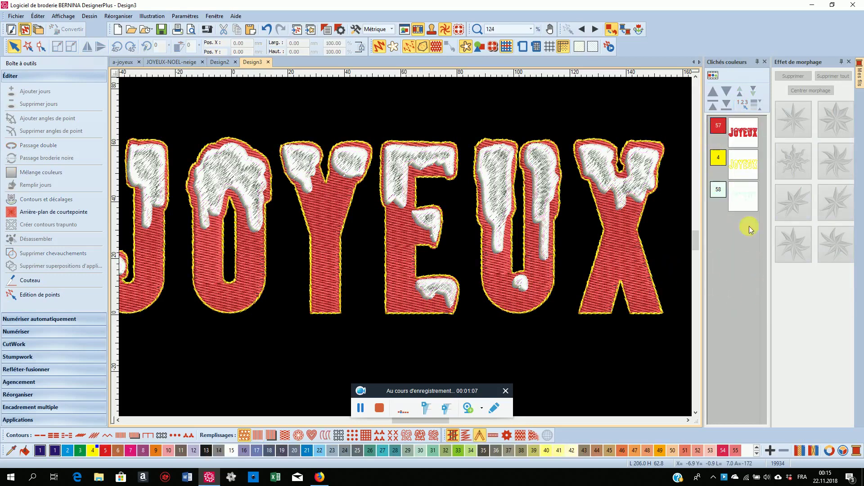
{"action": "left_click", "coordinate": [743, 196]}
{"action": "right_click", "coordinate": [744, 191]}
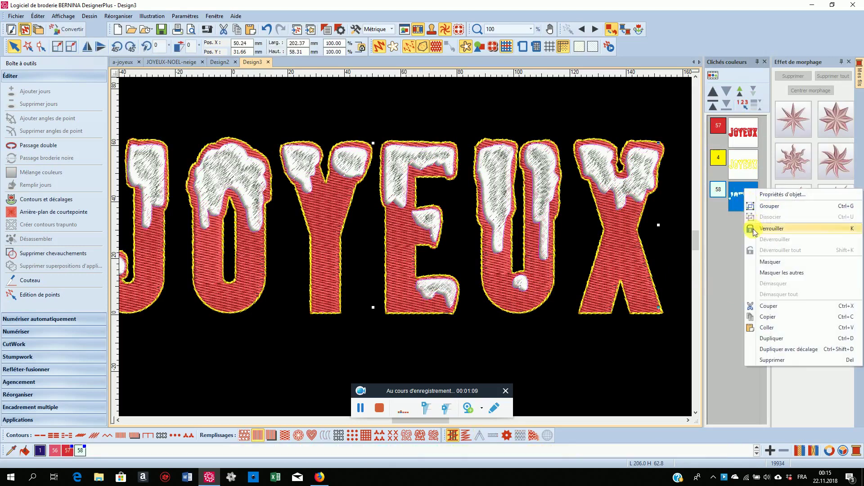
{"action": "left_click", "coordinate": [770, 264]}
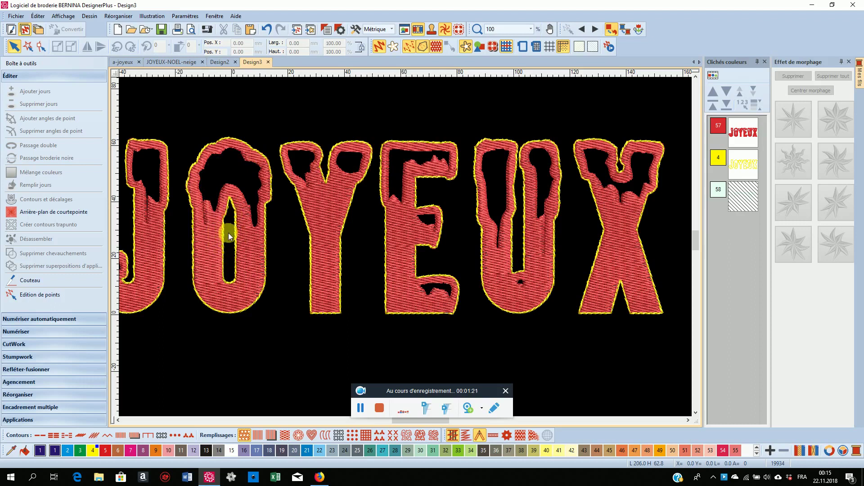
- Unhide all objects and examine the snow caps over the red letters
{"action": "right_click", "coordinate": [743, 206]}
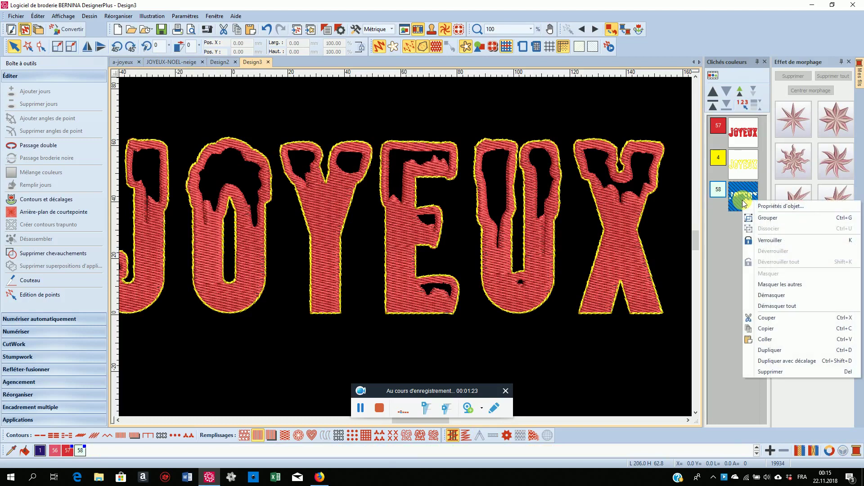
{"action": "left_click", "coordinate": [776, 306]}
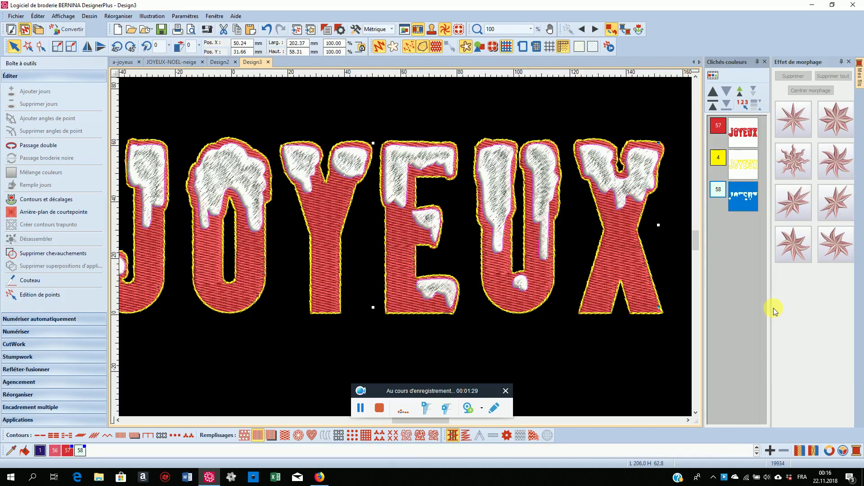
{"action": "scroll", "coordinate": [406, 246], "scroll_direction": "down", "scroll_amount": 1}
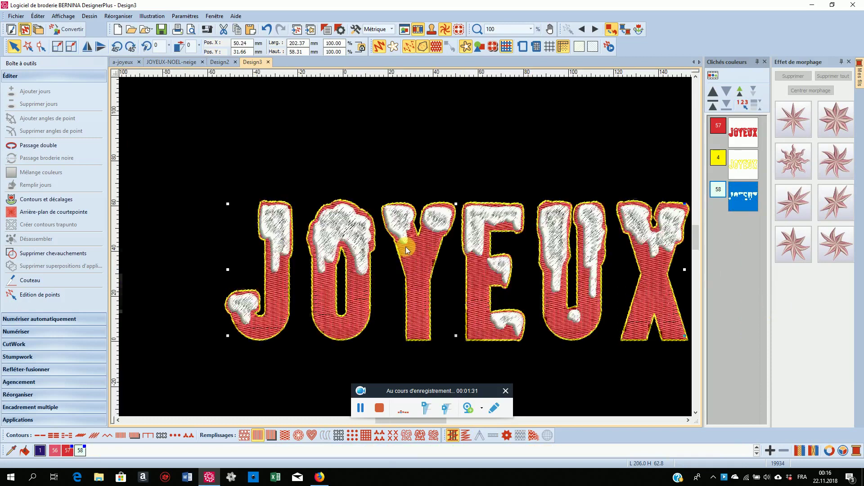
{"action": "scroll", "coordinate": [406, 247], "scroll_direction": "down", "scroll_amount": 2}
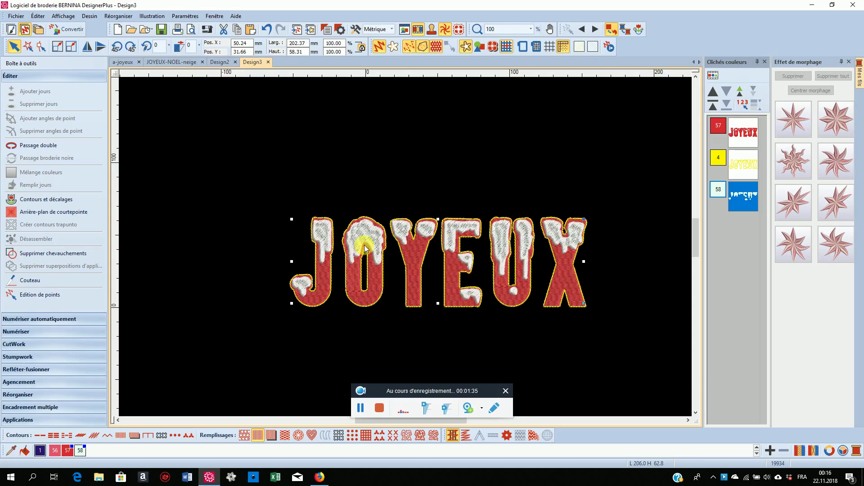
{"action": "scroll", "coordinate": [406, 247], "scroll_direction": "up", "scroll_amount": 3}
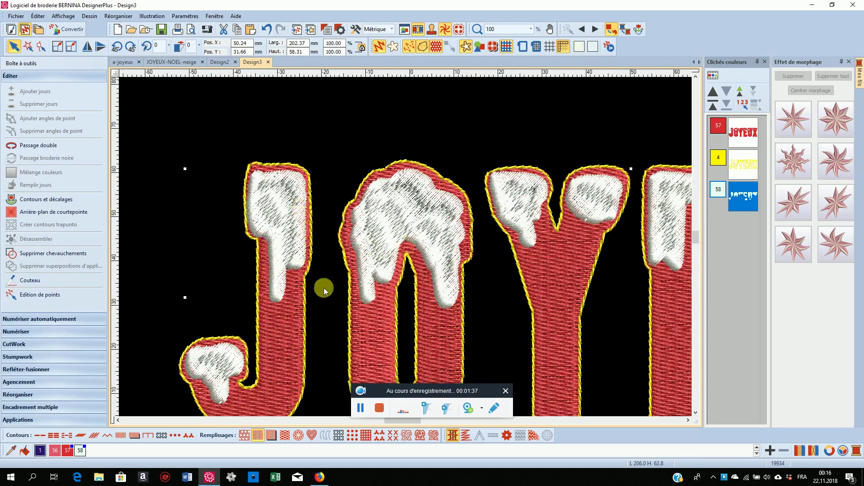